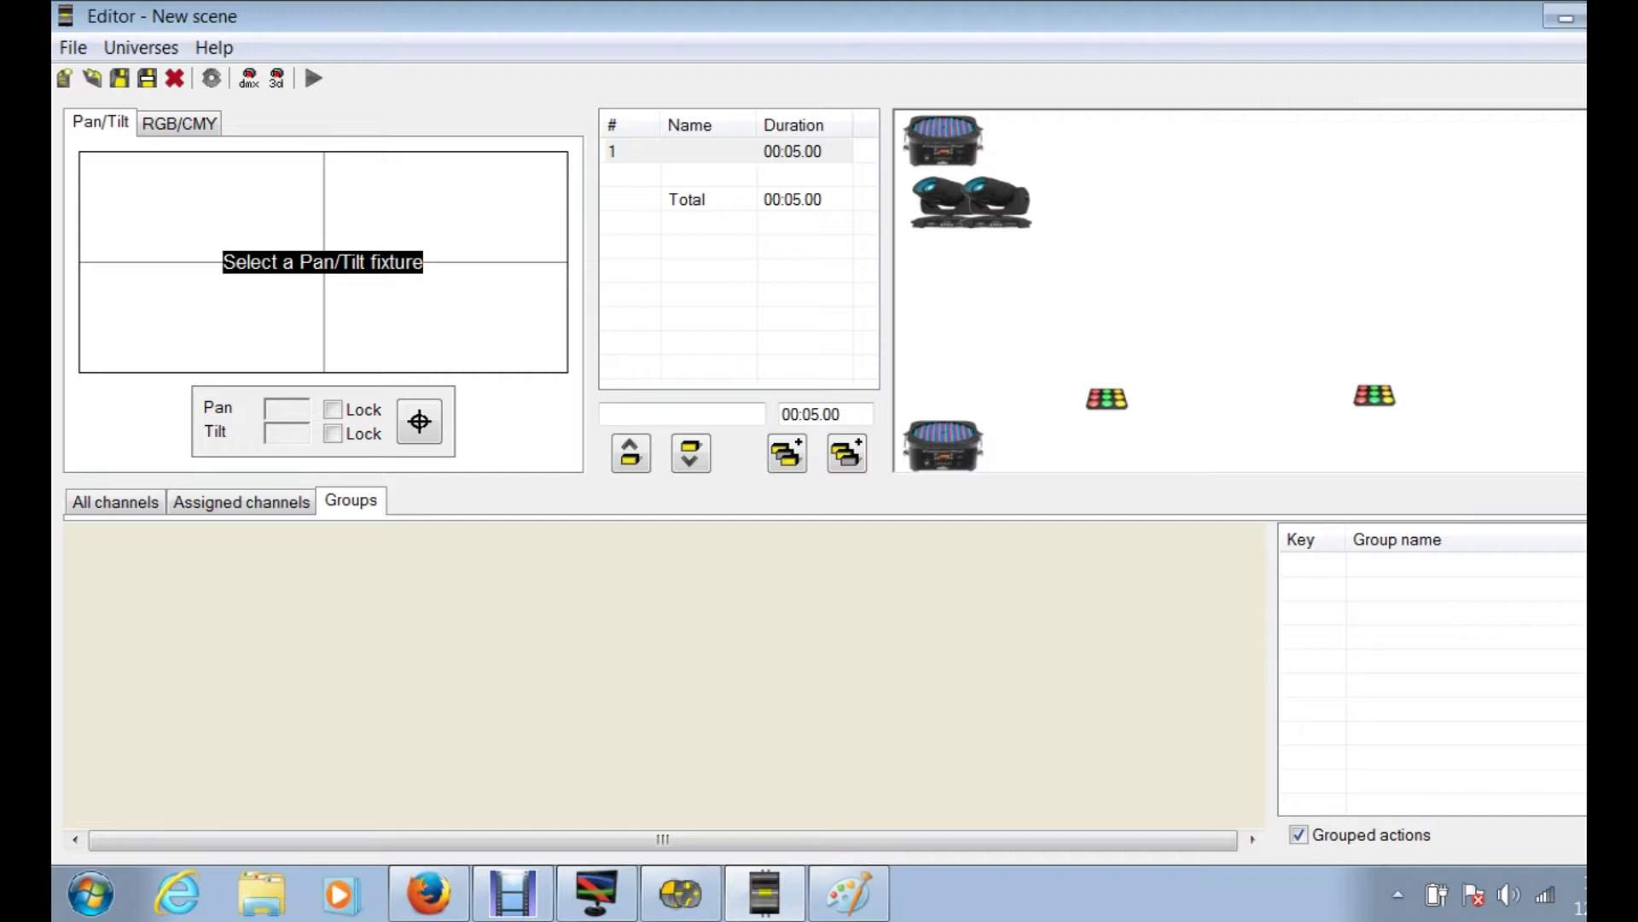
- Minimize the Editor to bring back Firefox's CORE 3x3 panel image result
left_click(1577, 17)
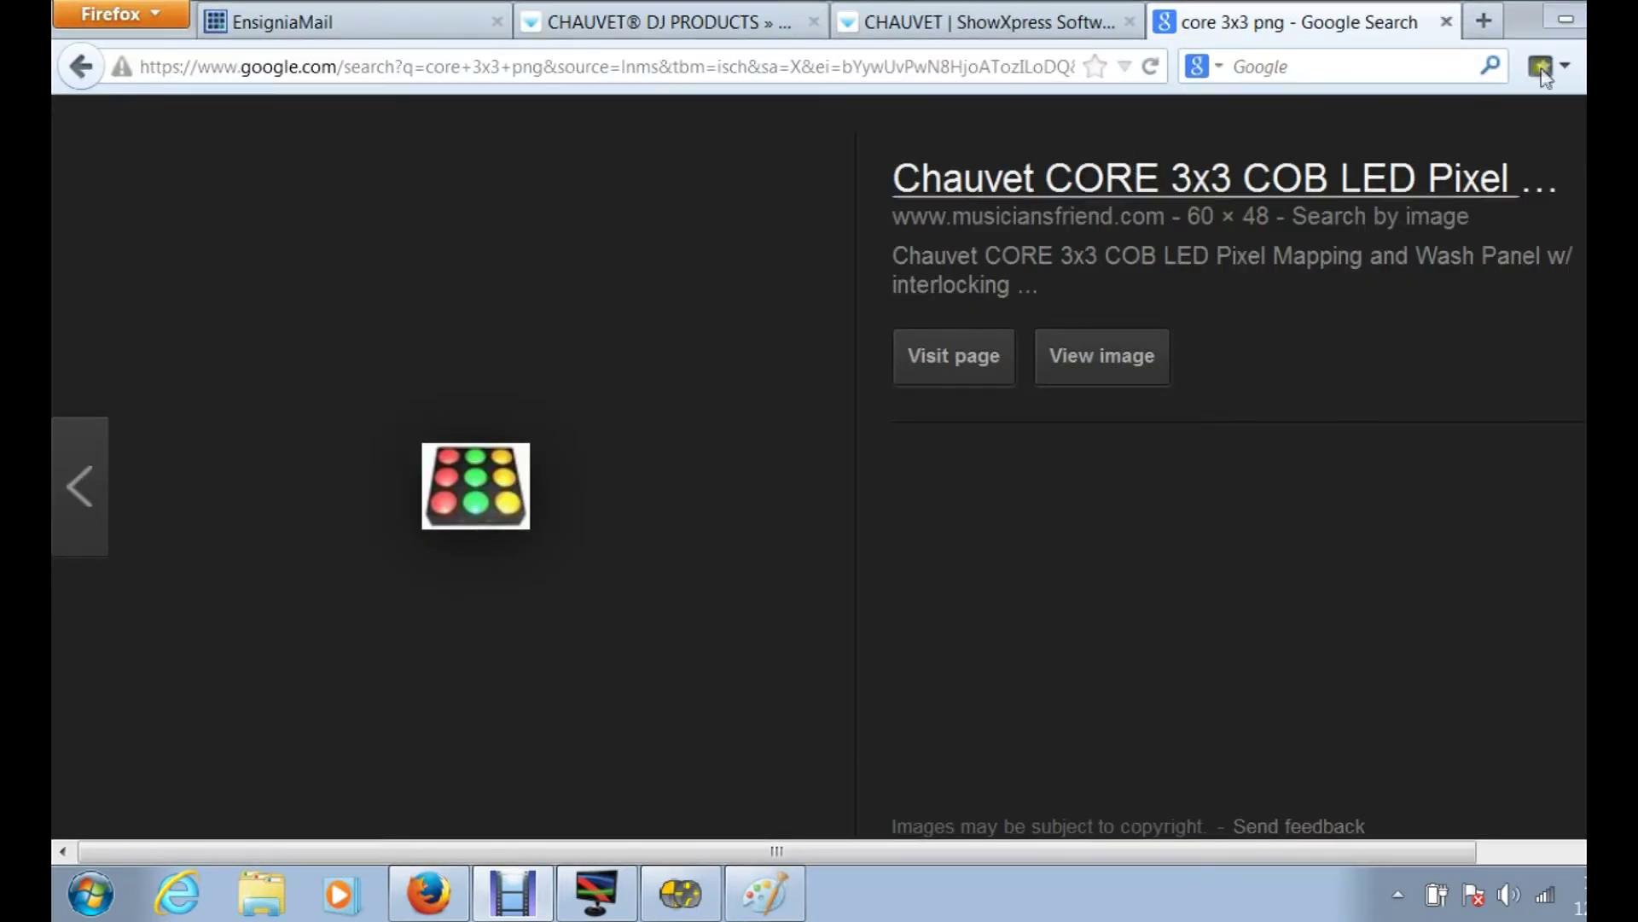
- Hide Firefox, reposition the ControlBoard window and launch the Editor for the new scene
left_click(1570, 17)
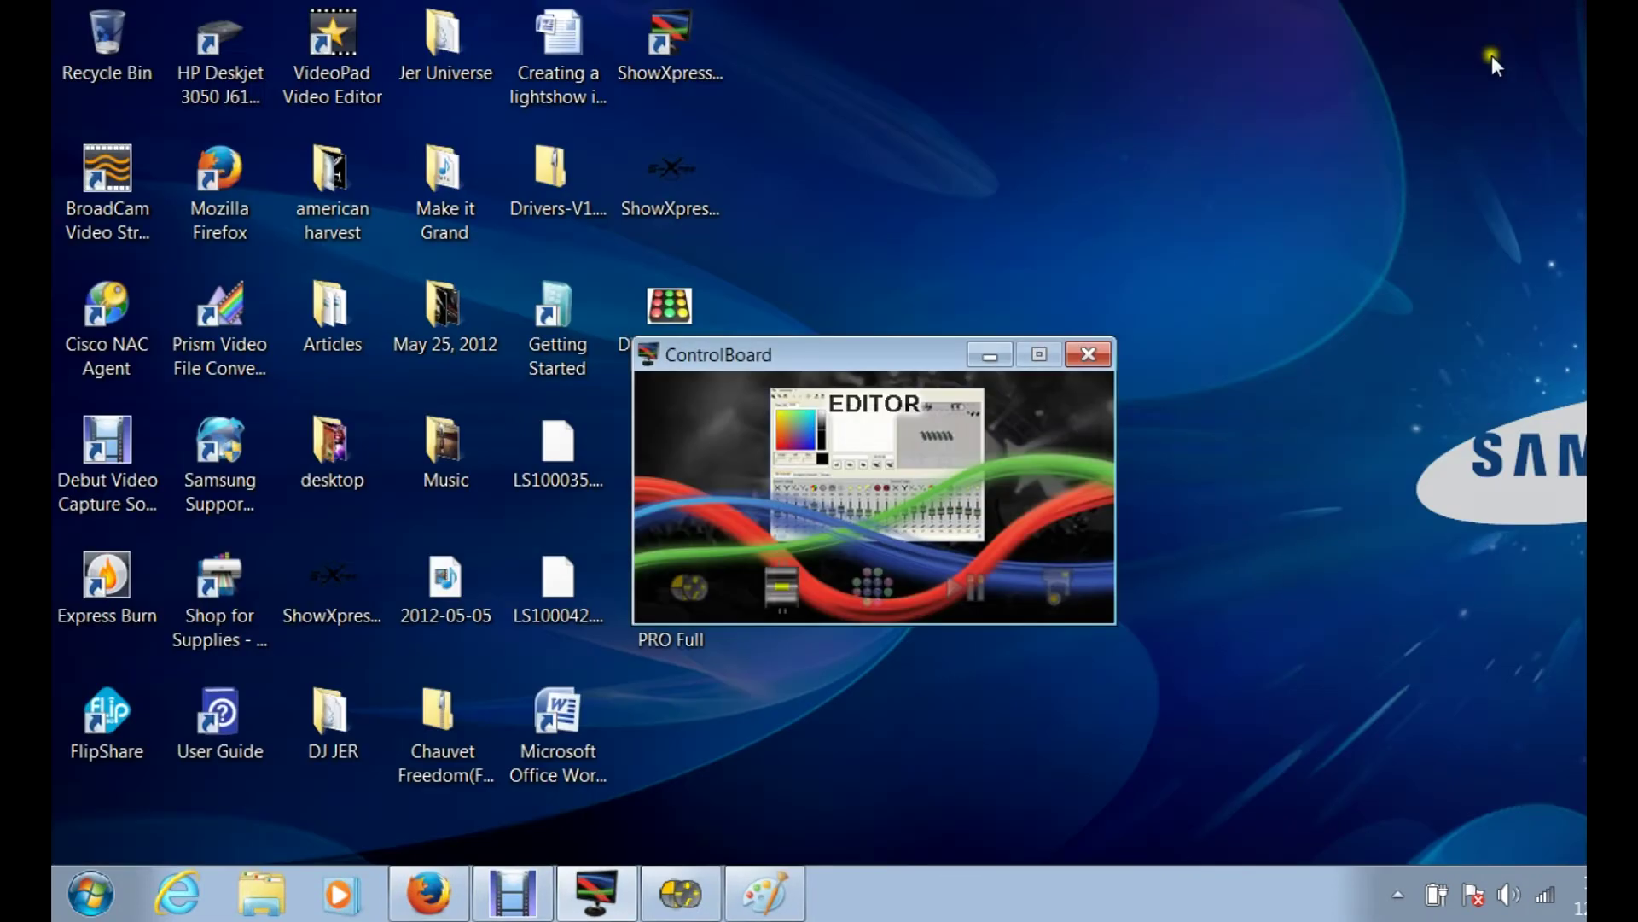
left_click_drag(895, 355, 1040, 268)
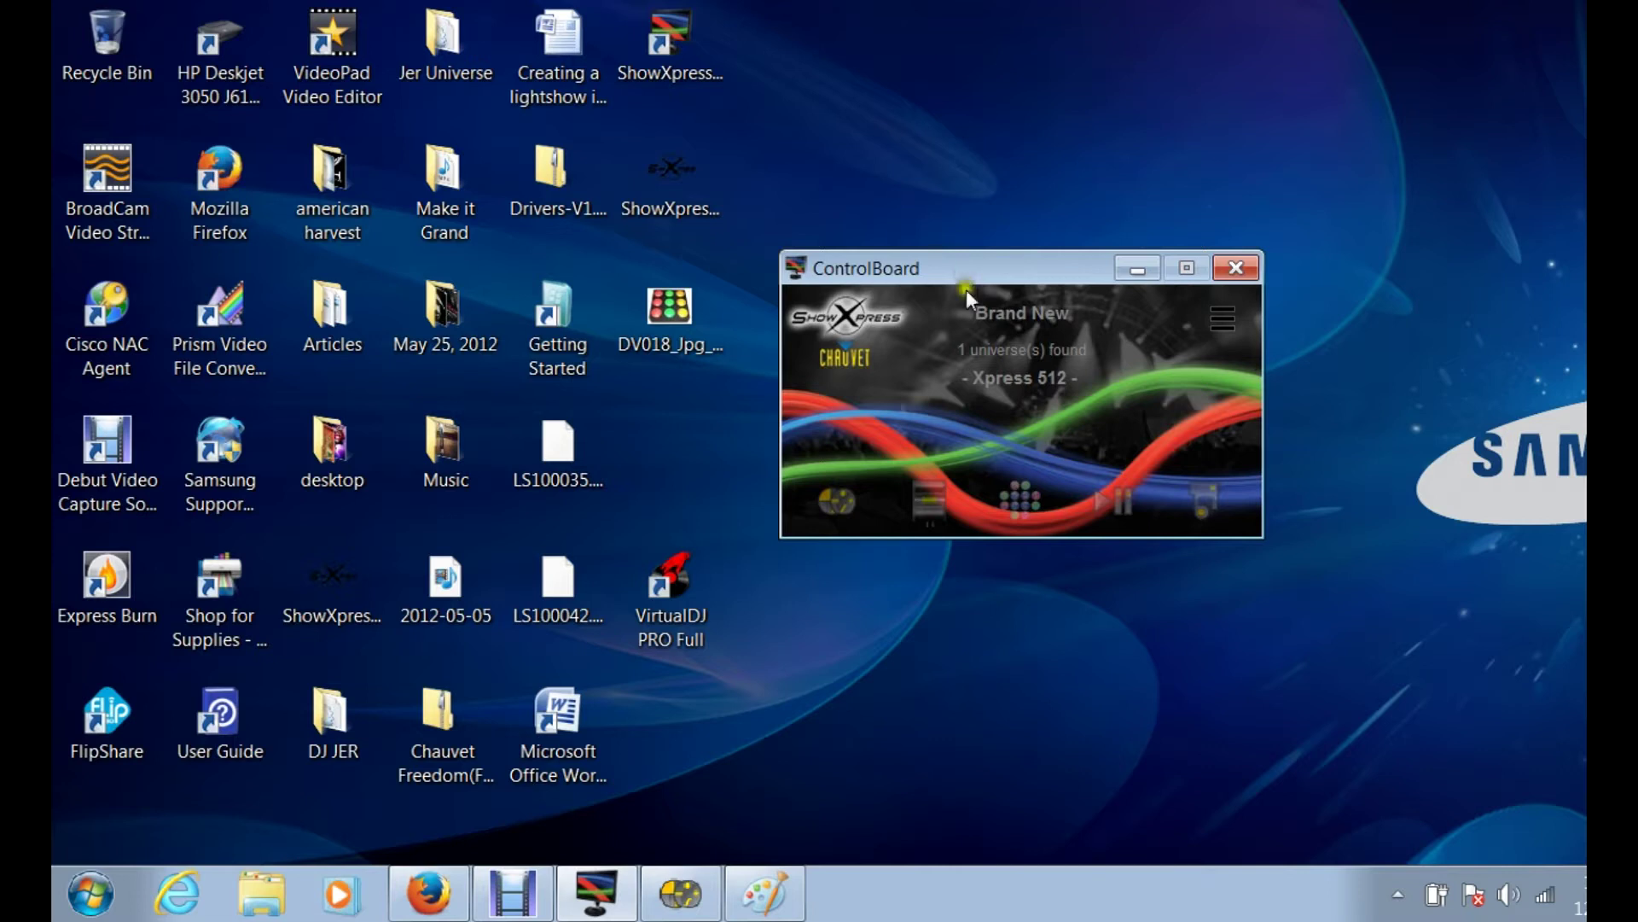
mouse_move(929, 512)
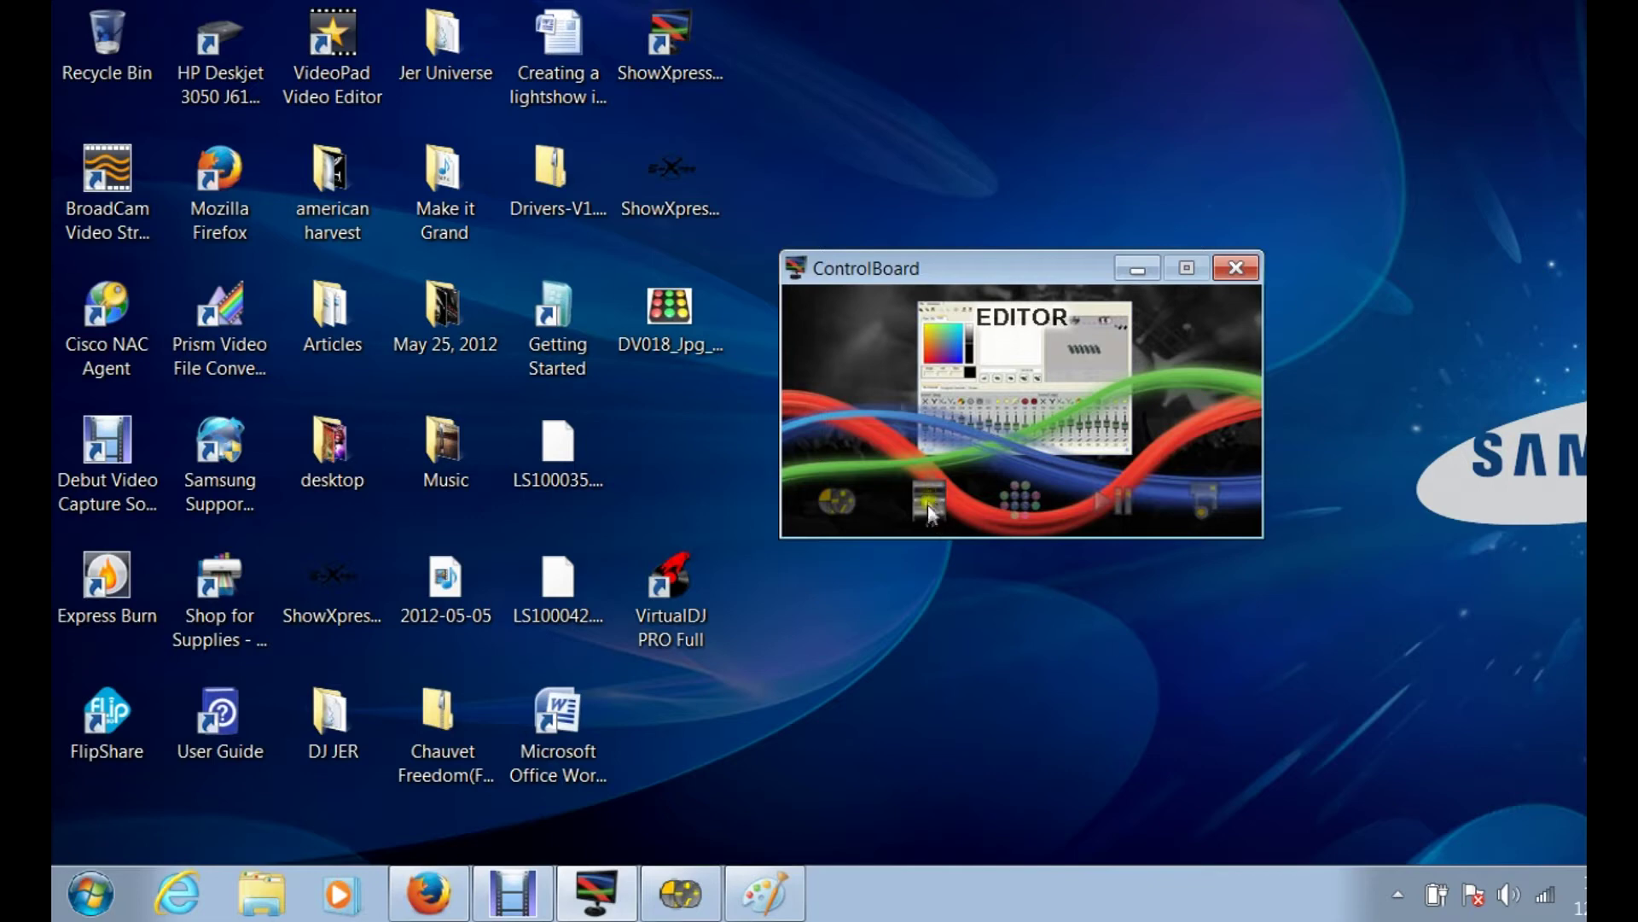
left_click(928, 514)
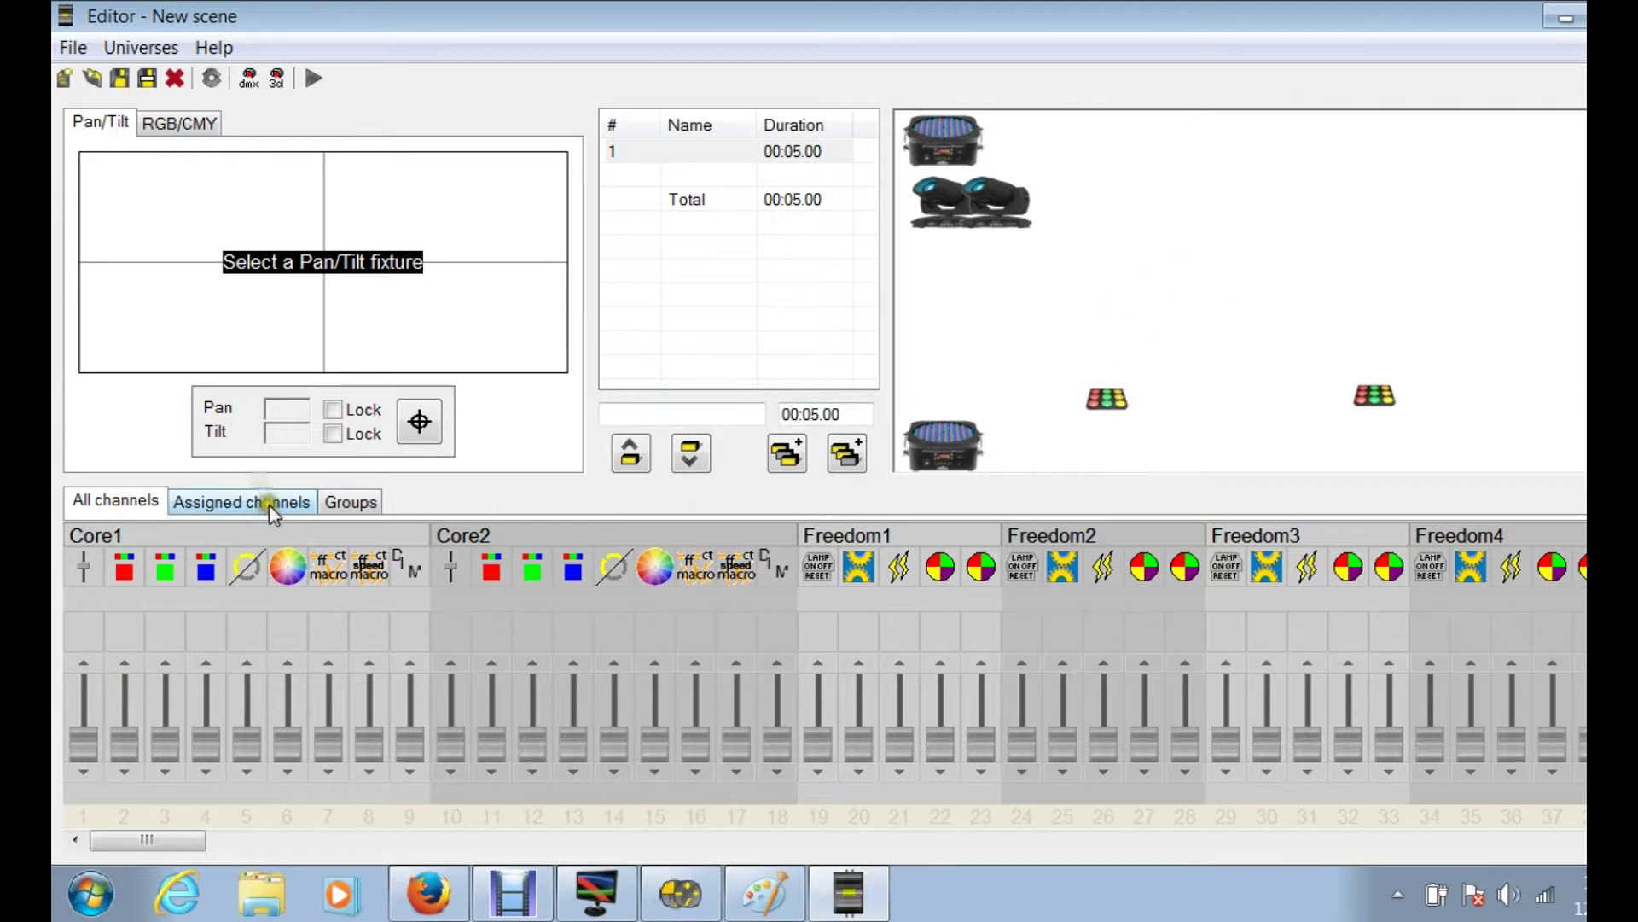
left_click(222, 368)
left_click(91, 79)
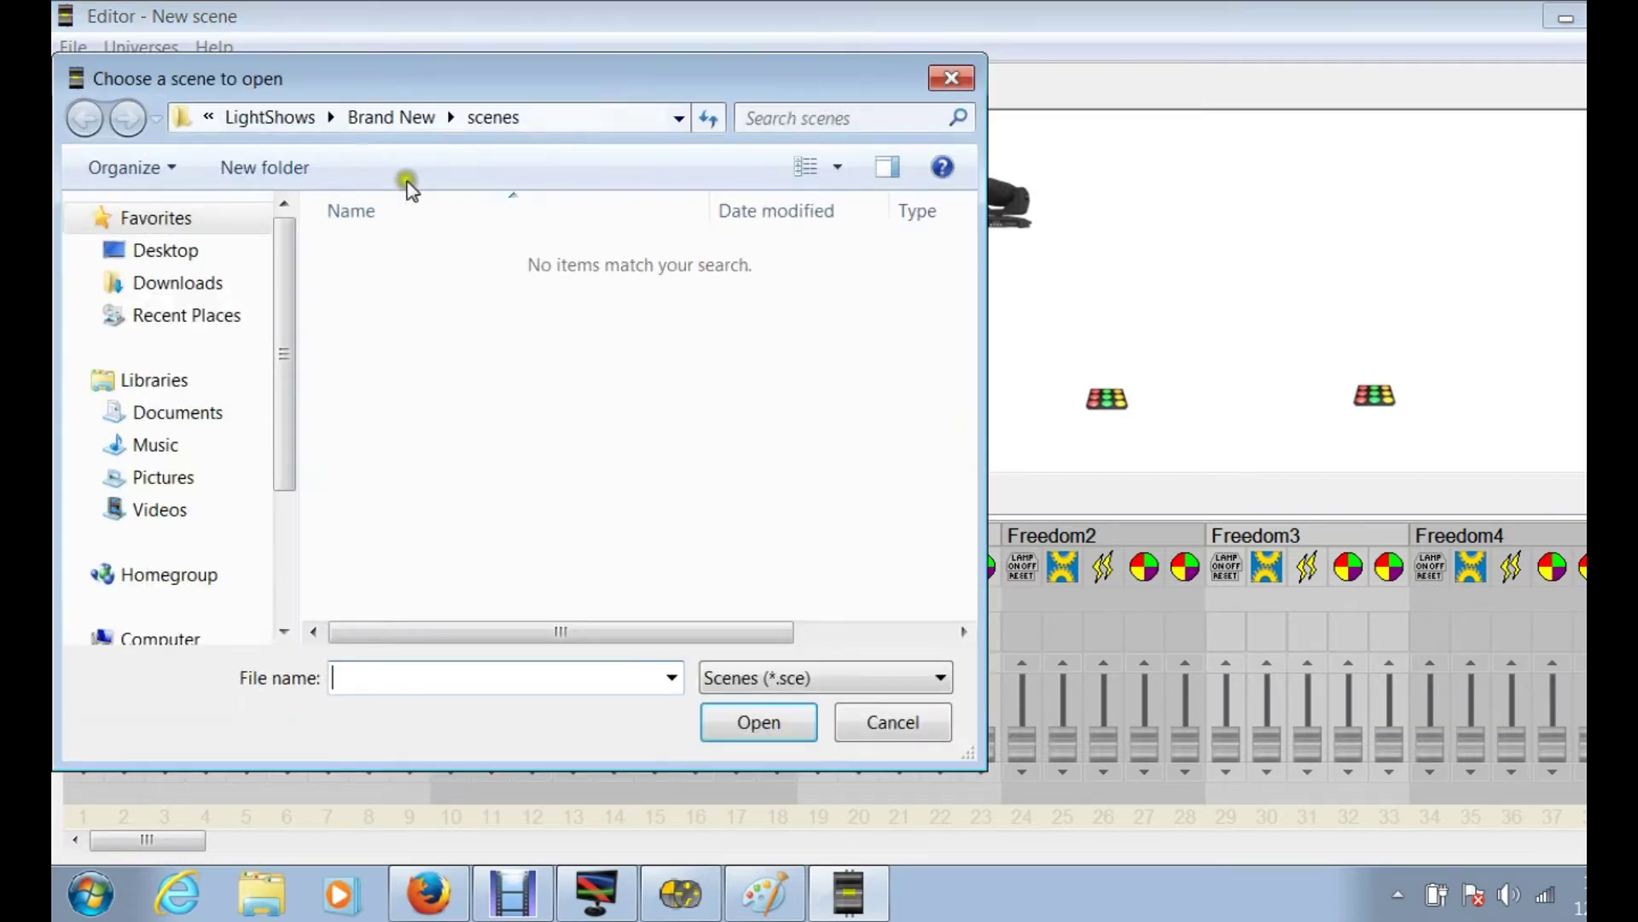
left_click(395, 120)
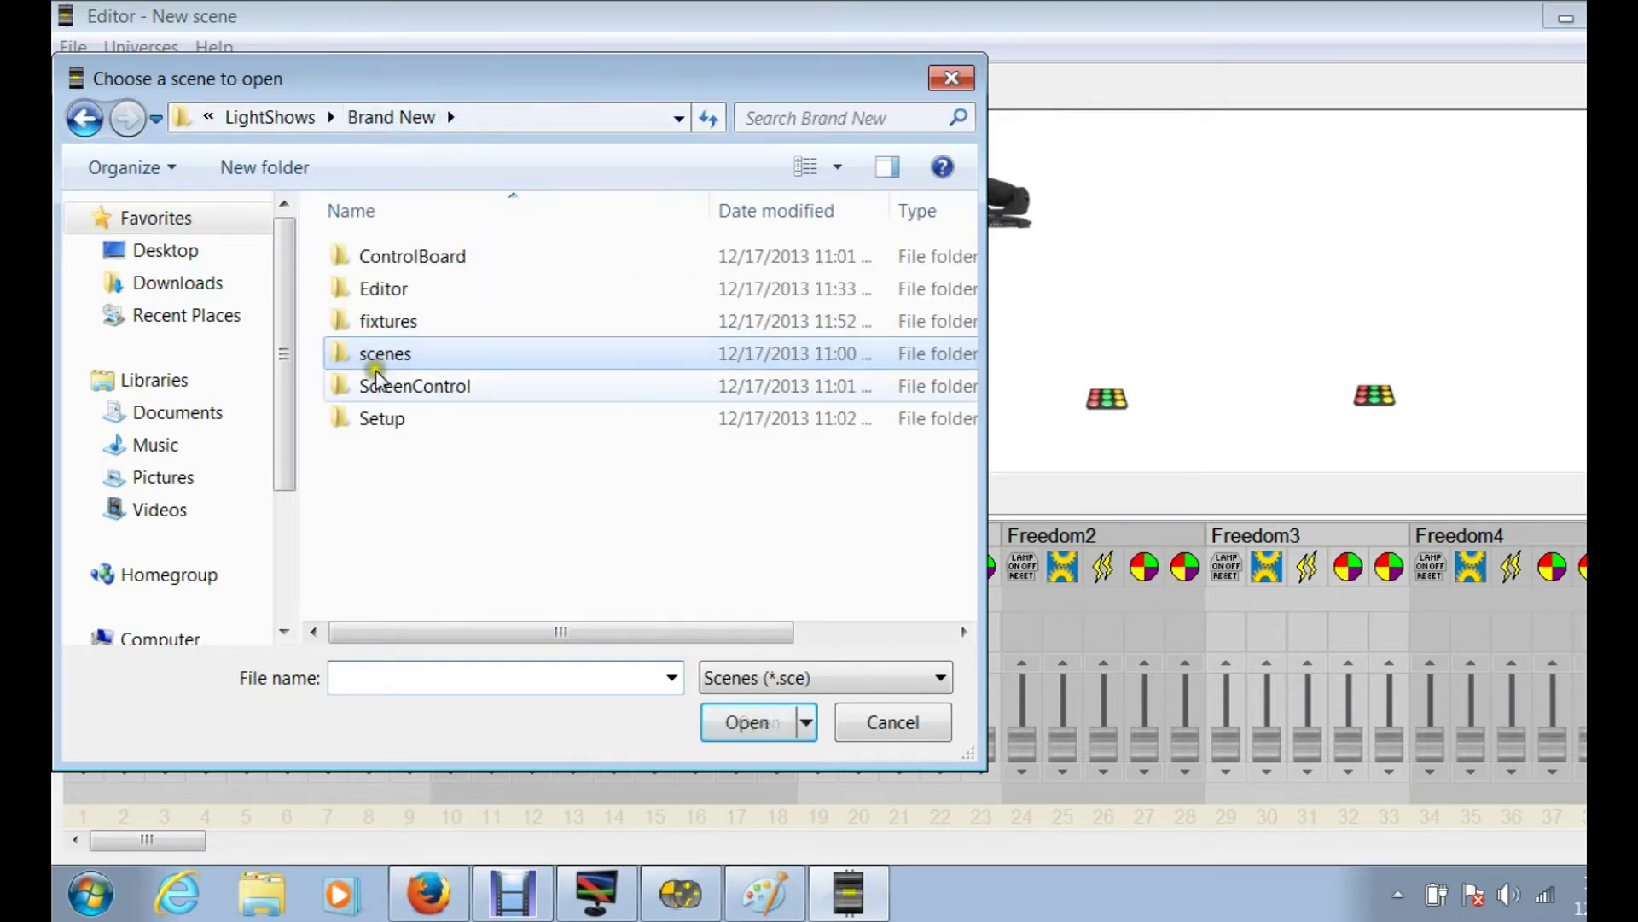
double_click(377, 352)
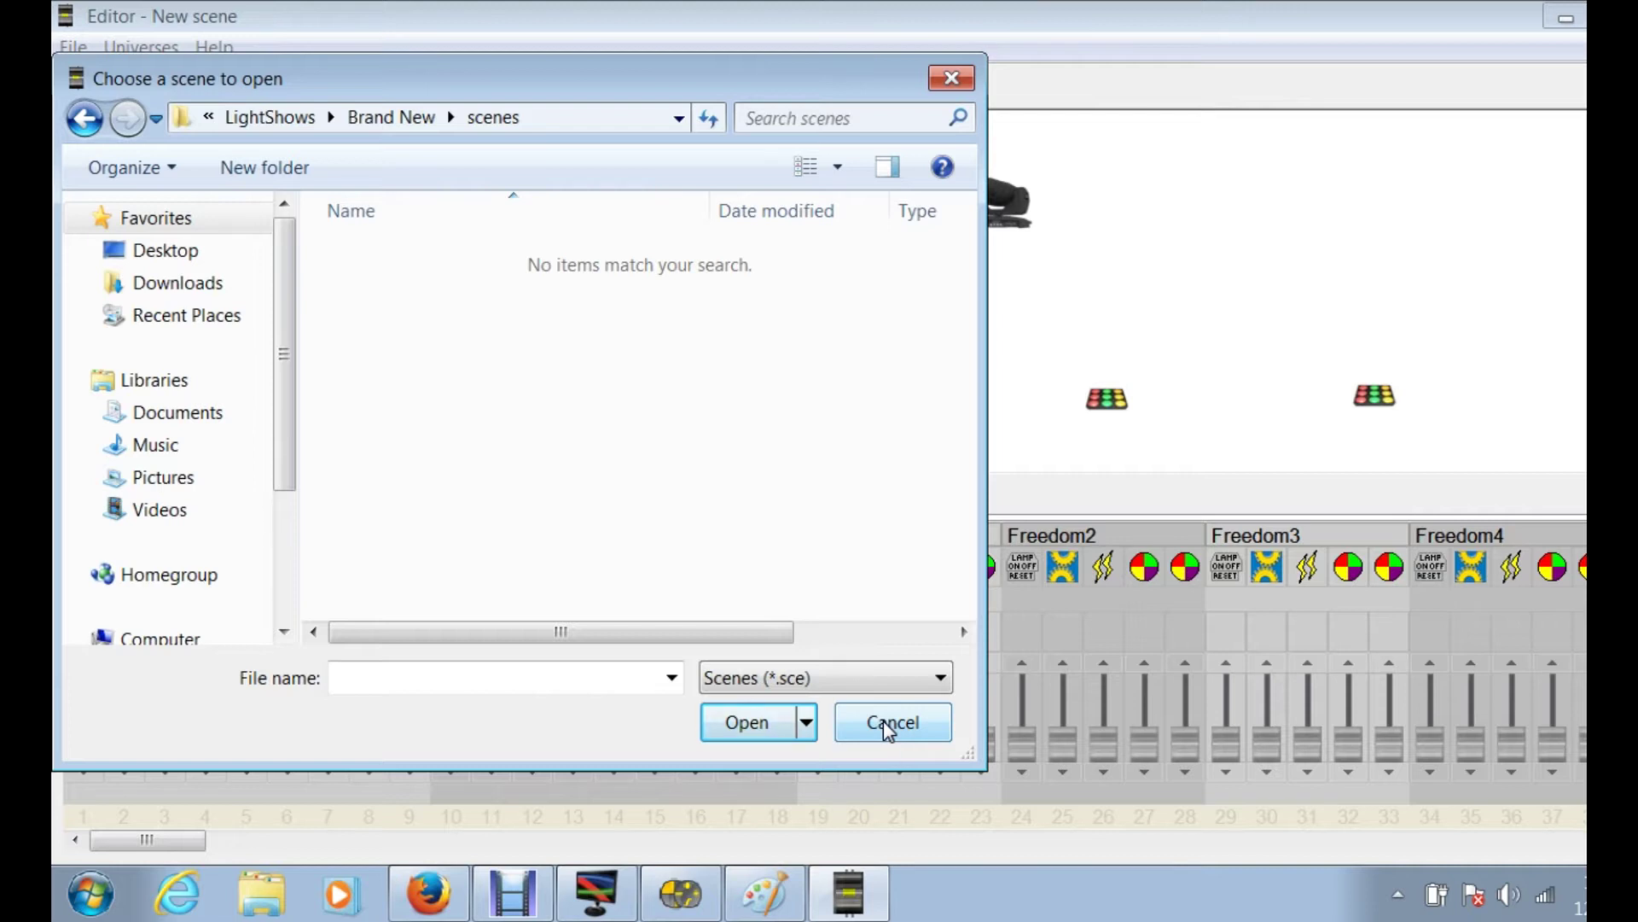
left_click(883, 721)
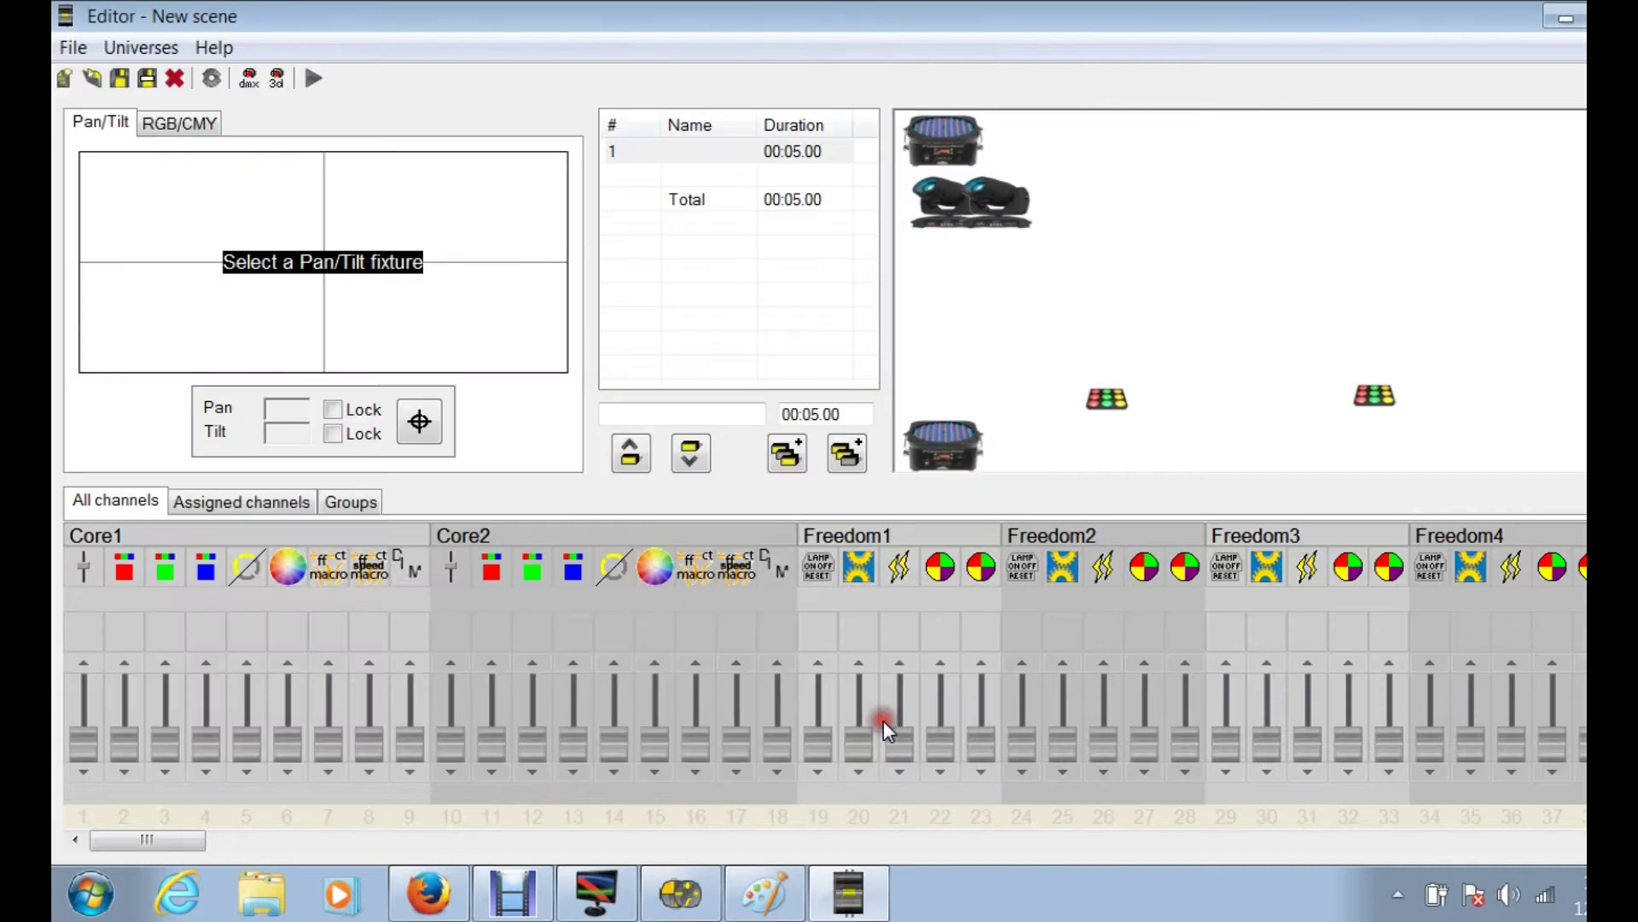
left_click(146, 82)
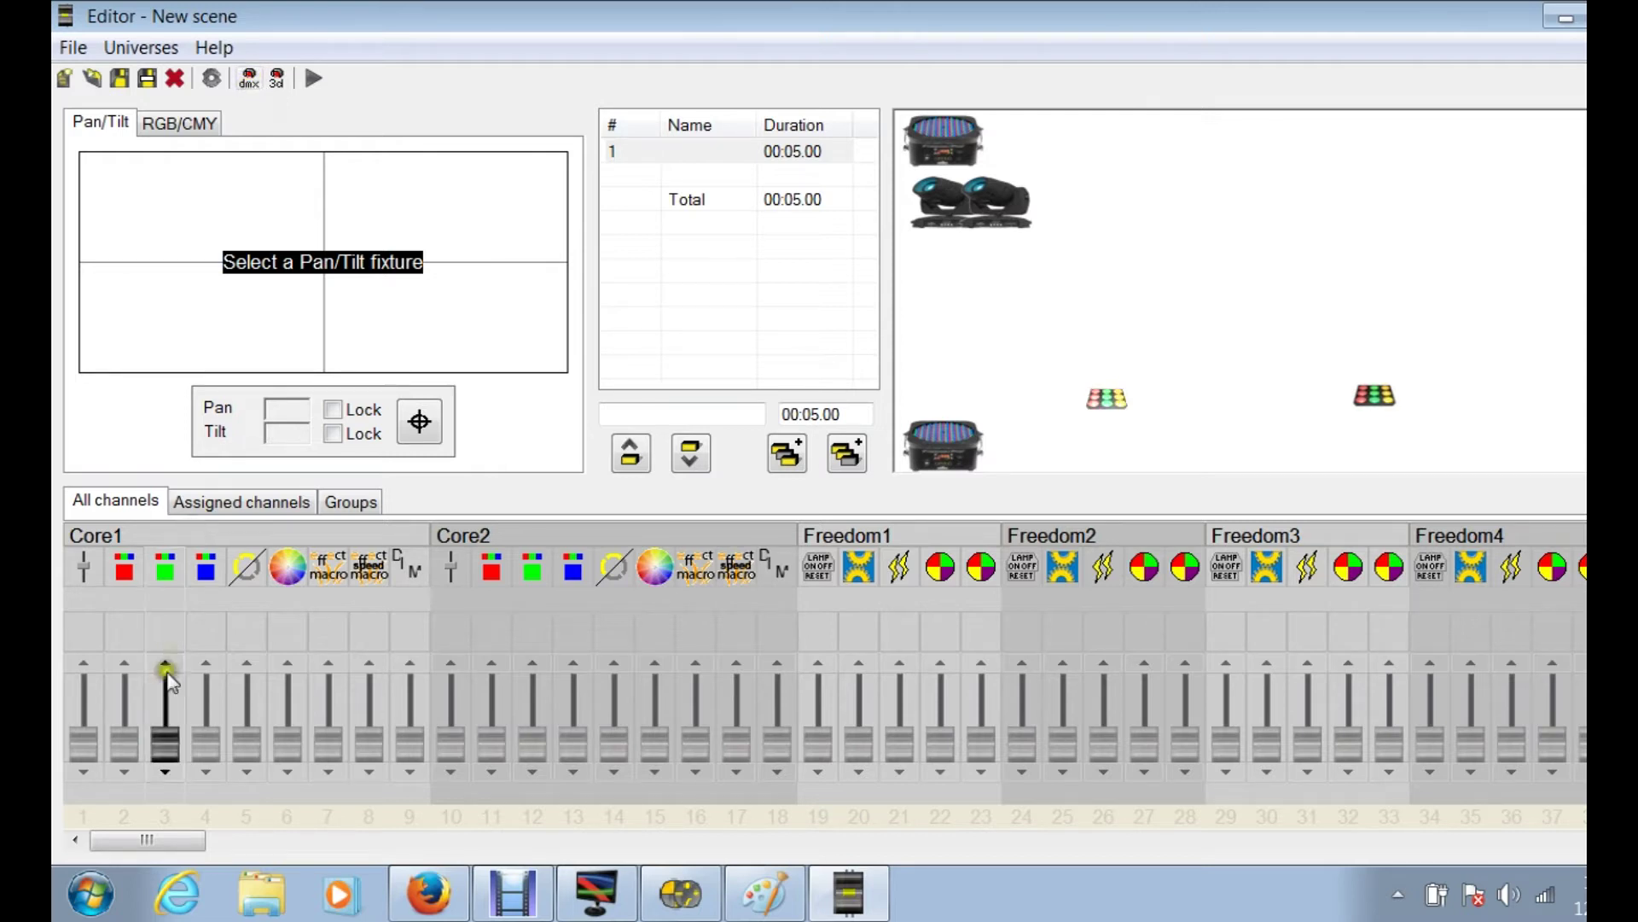
left_click(246, 81)
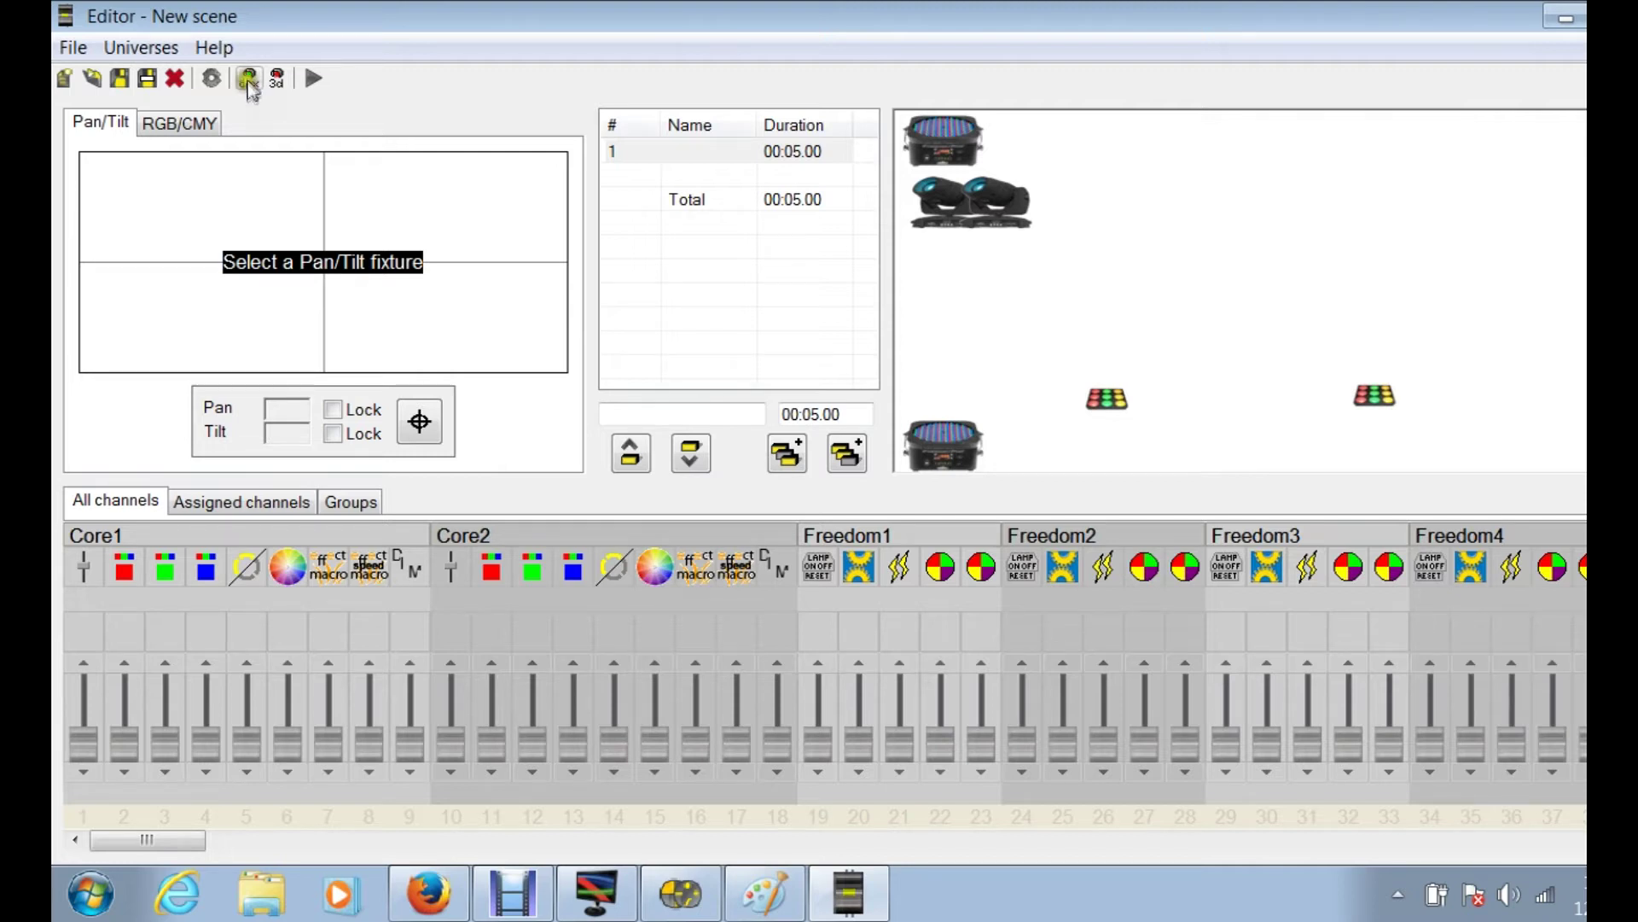
left_click(249, 82)
left_click(353, 83)
left_click(595, 906)
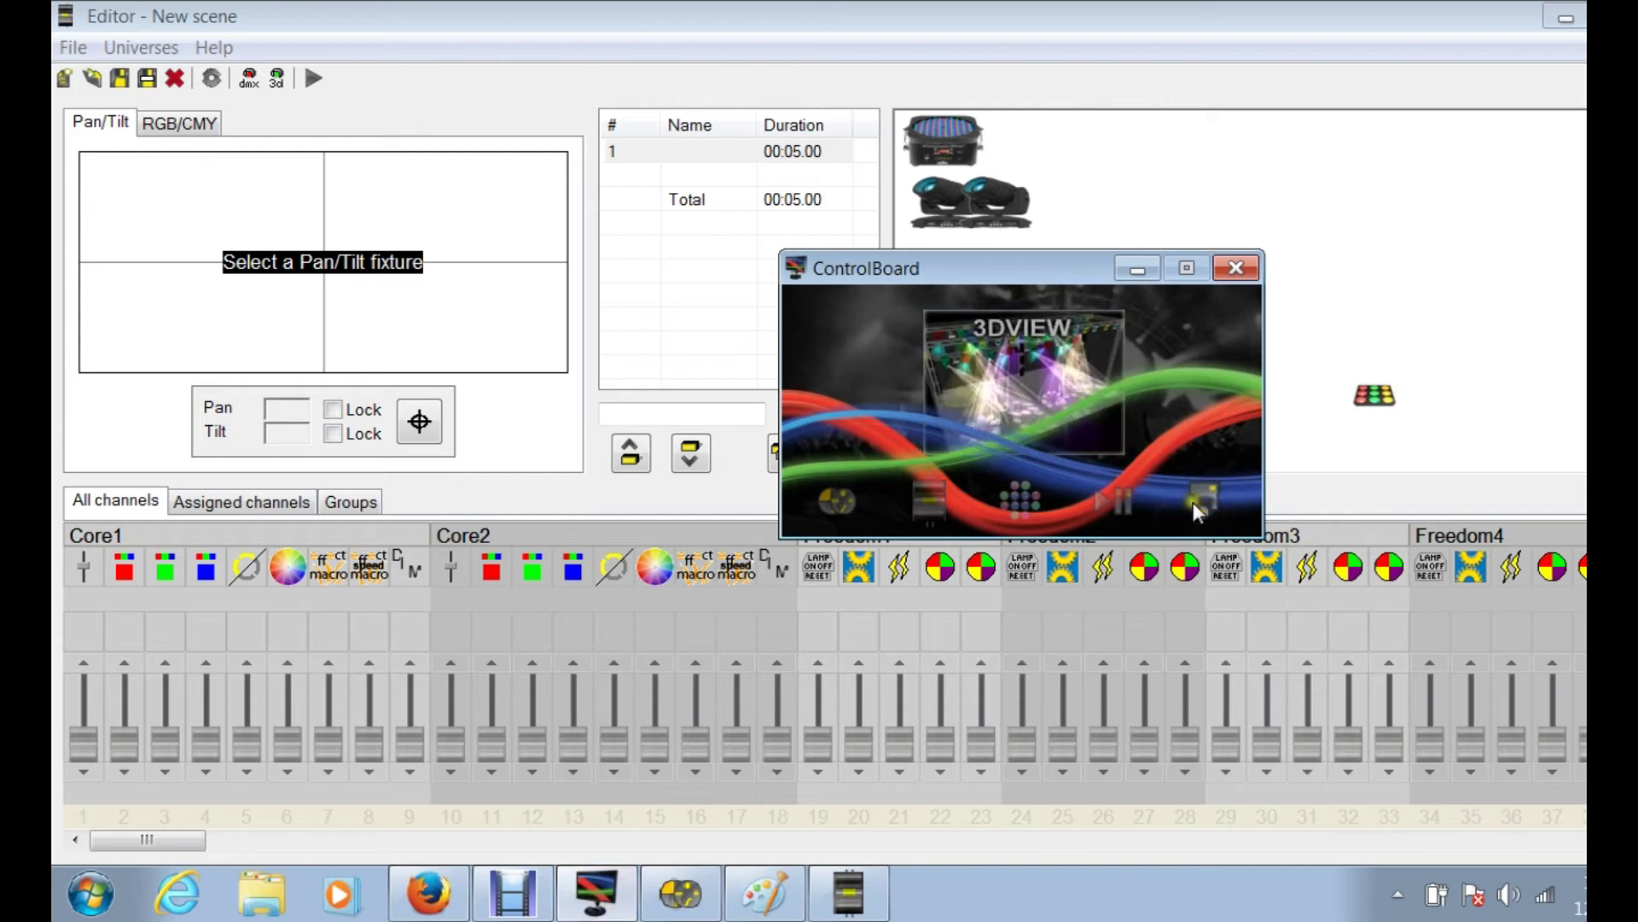
left_click(1227, 180)
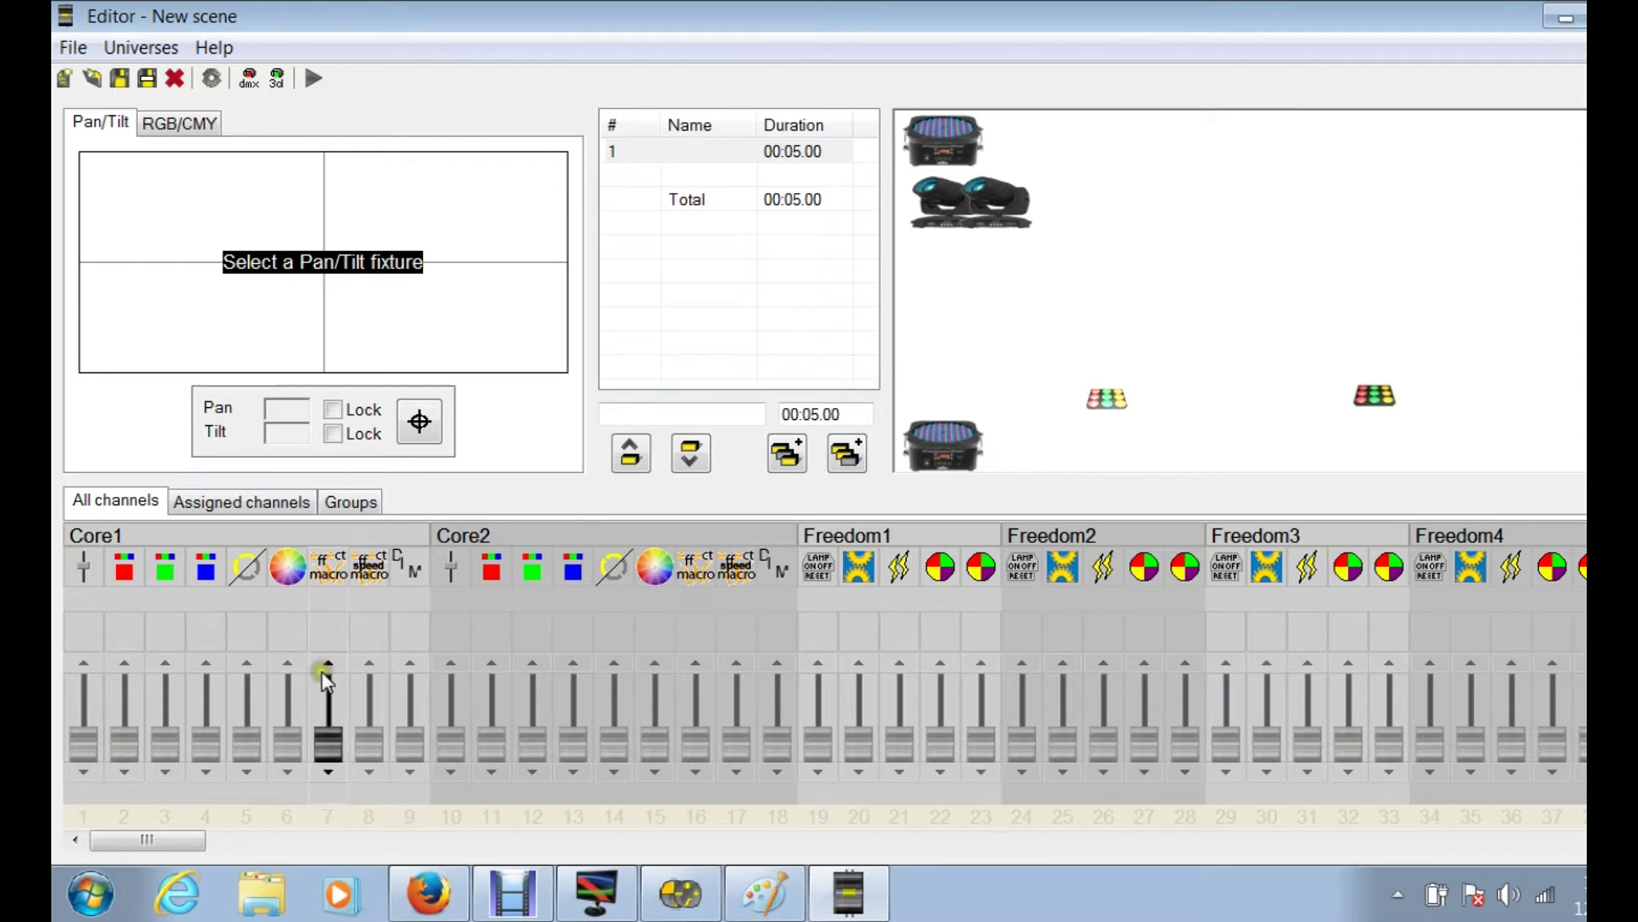
left_click(544, 635)
left_click(544, 636)
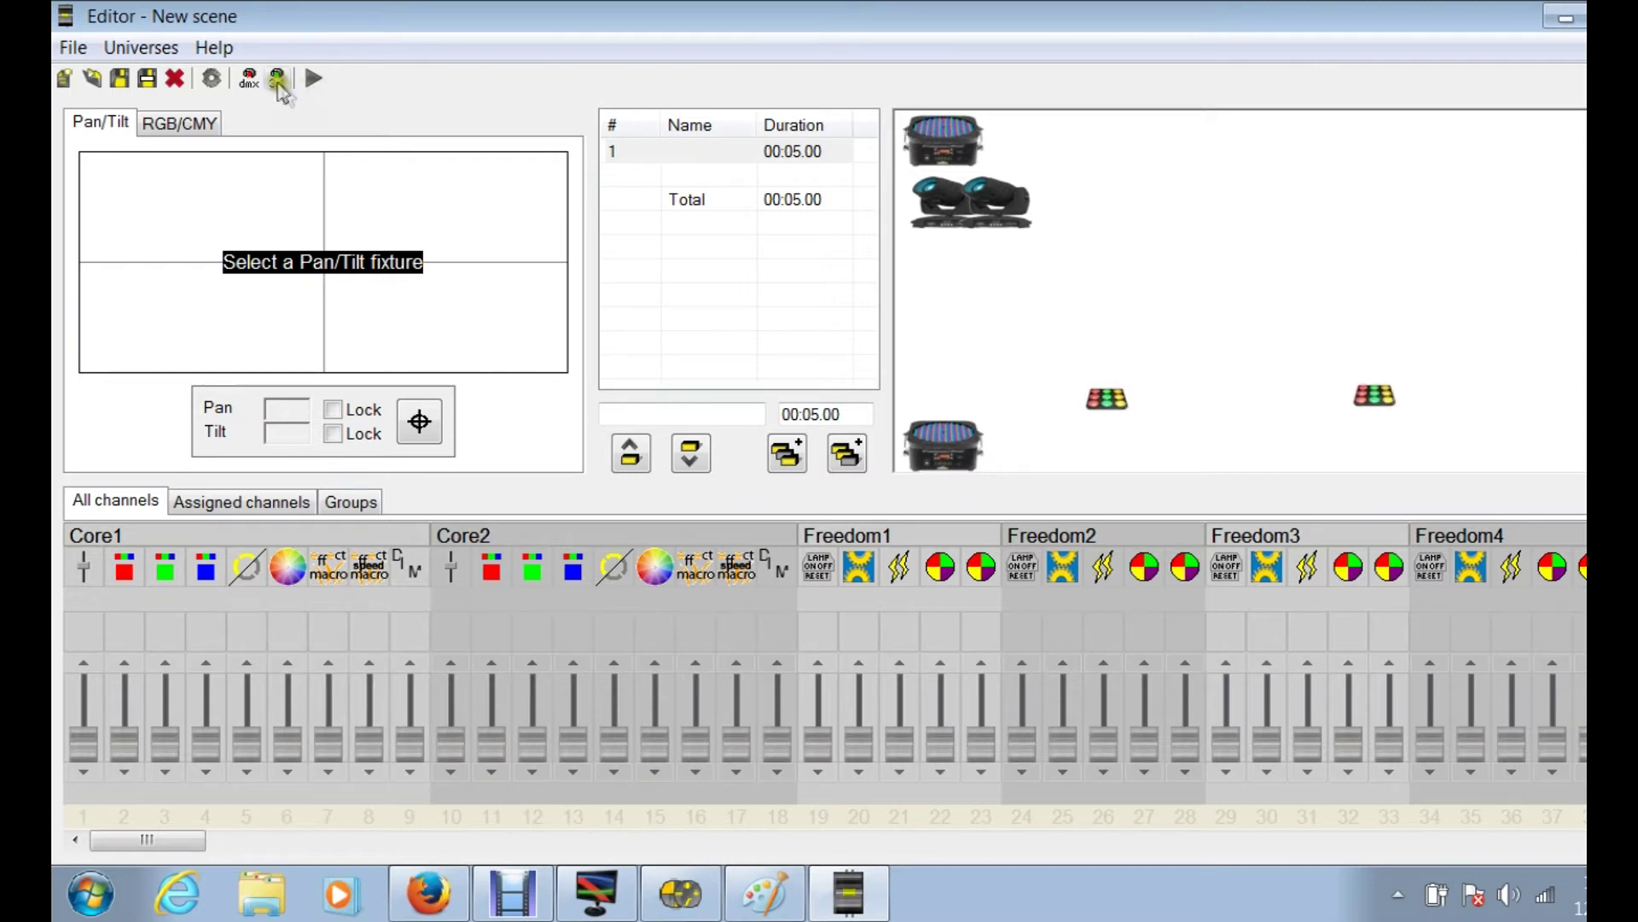
left_click(314, 81)
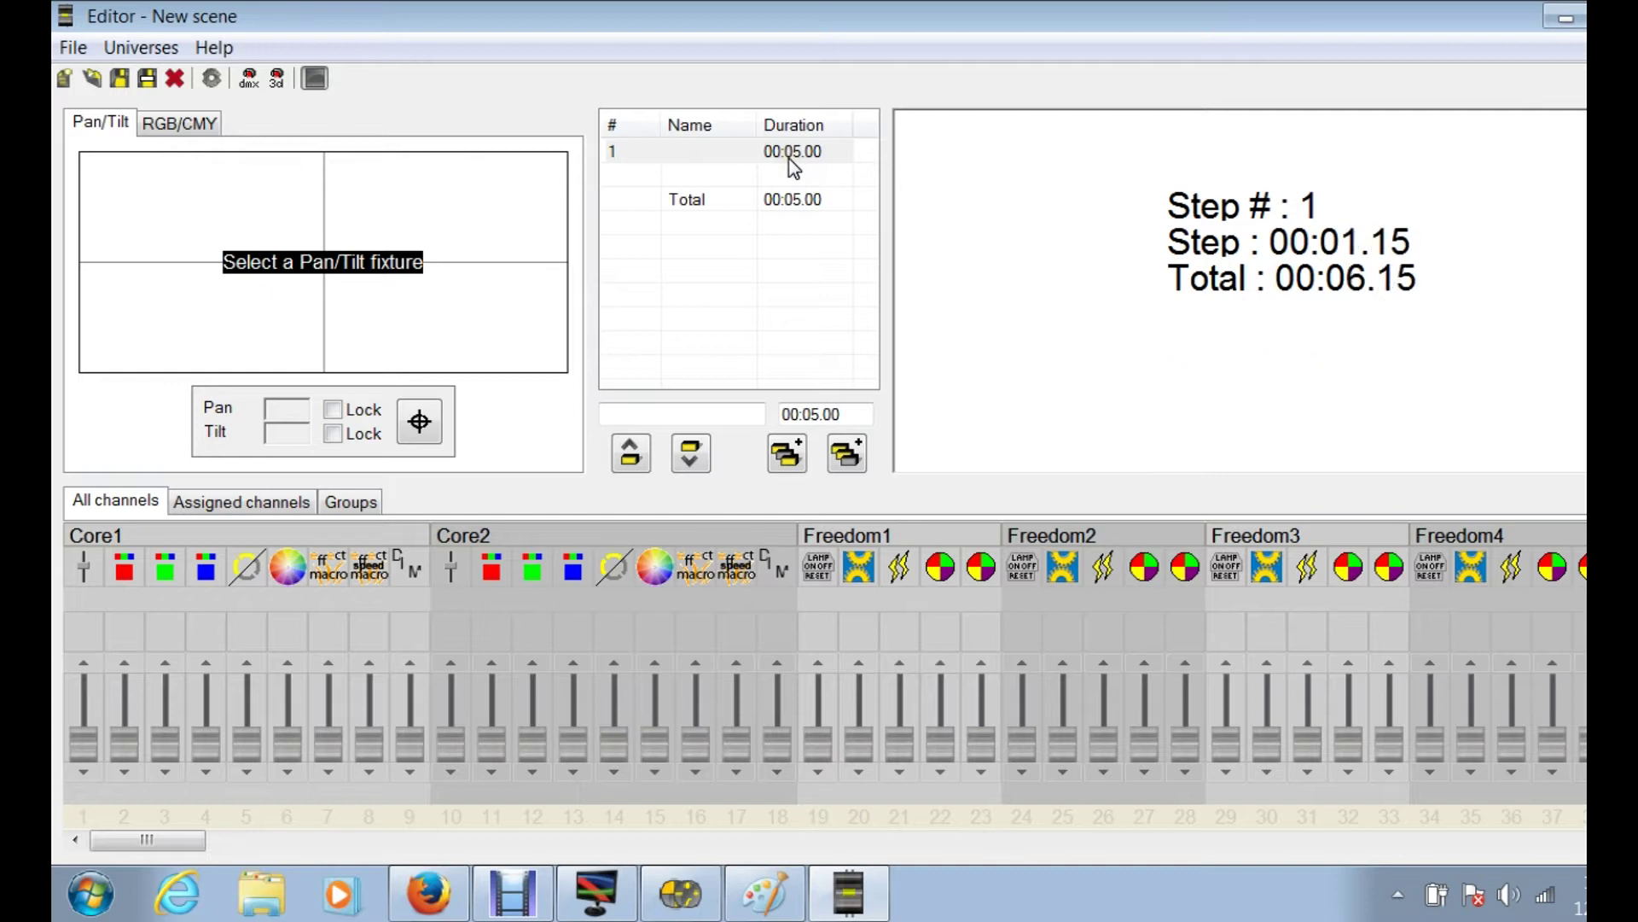
left_click(1272, 241)
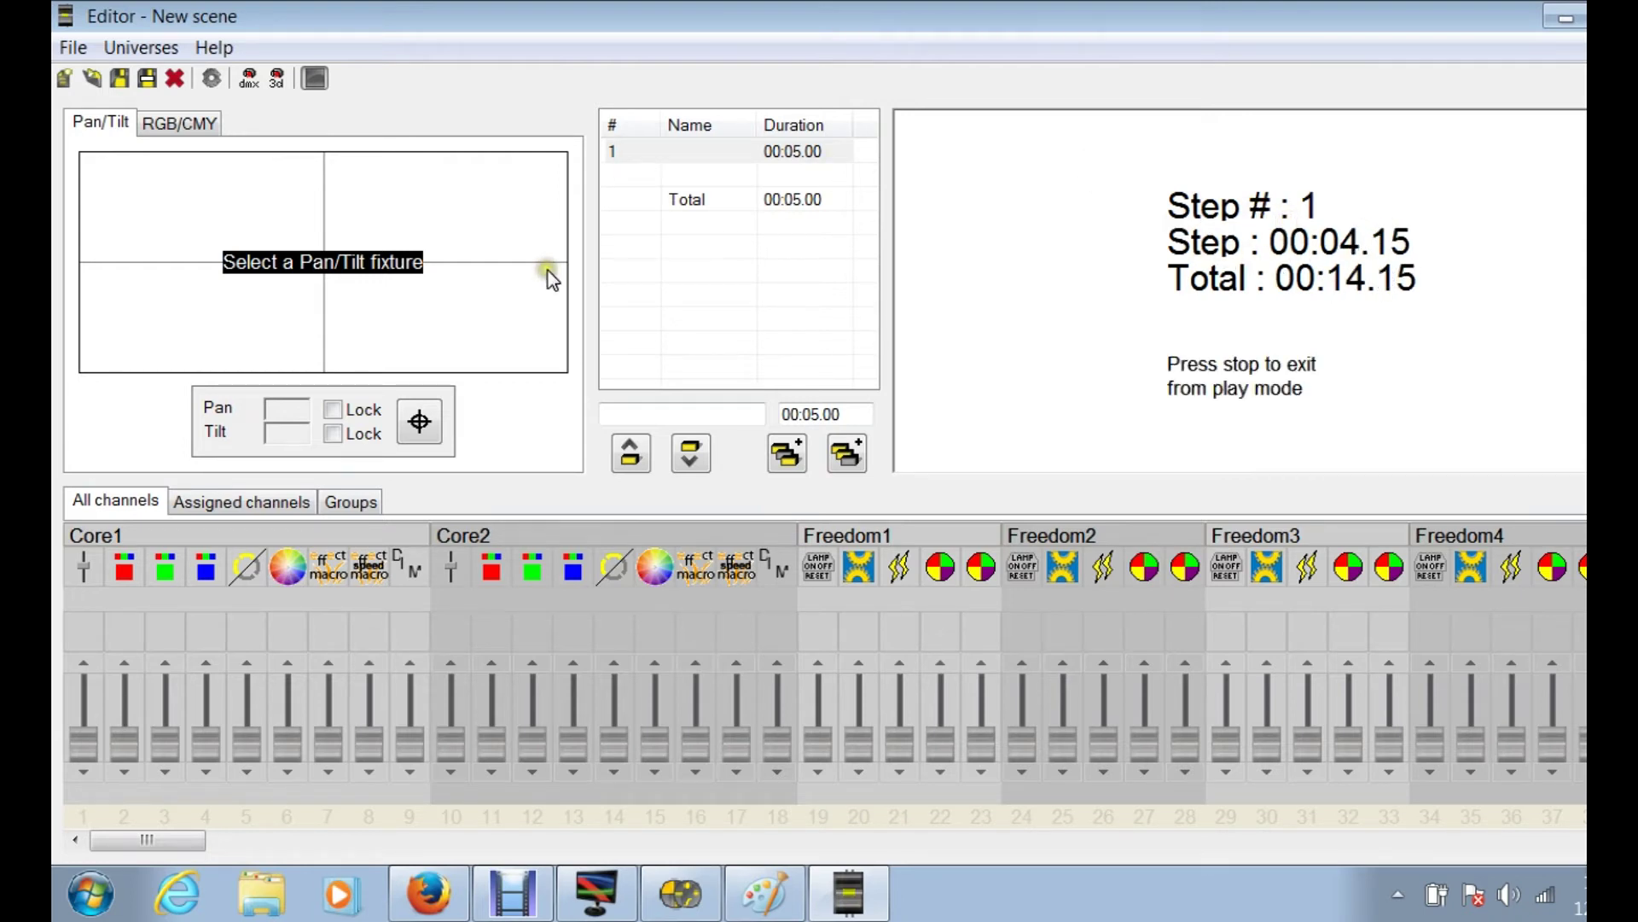
left_click(320, 80)
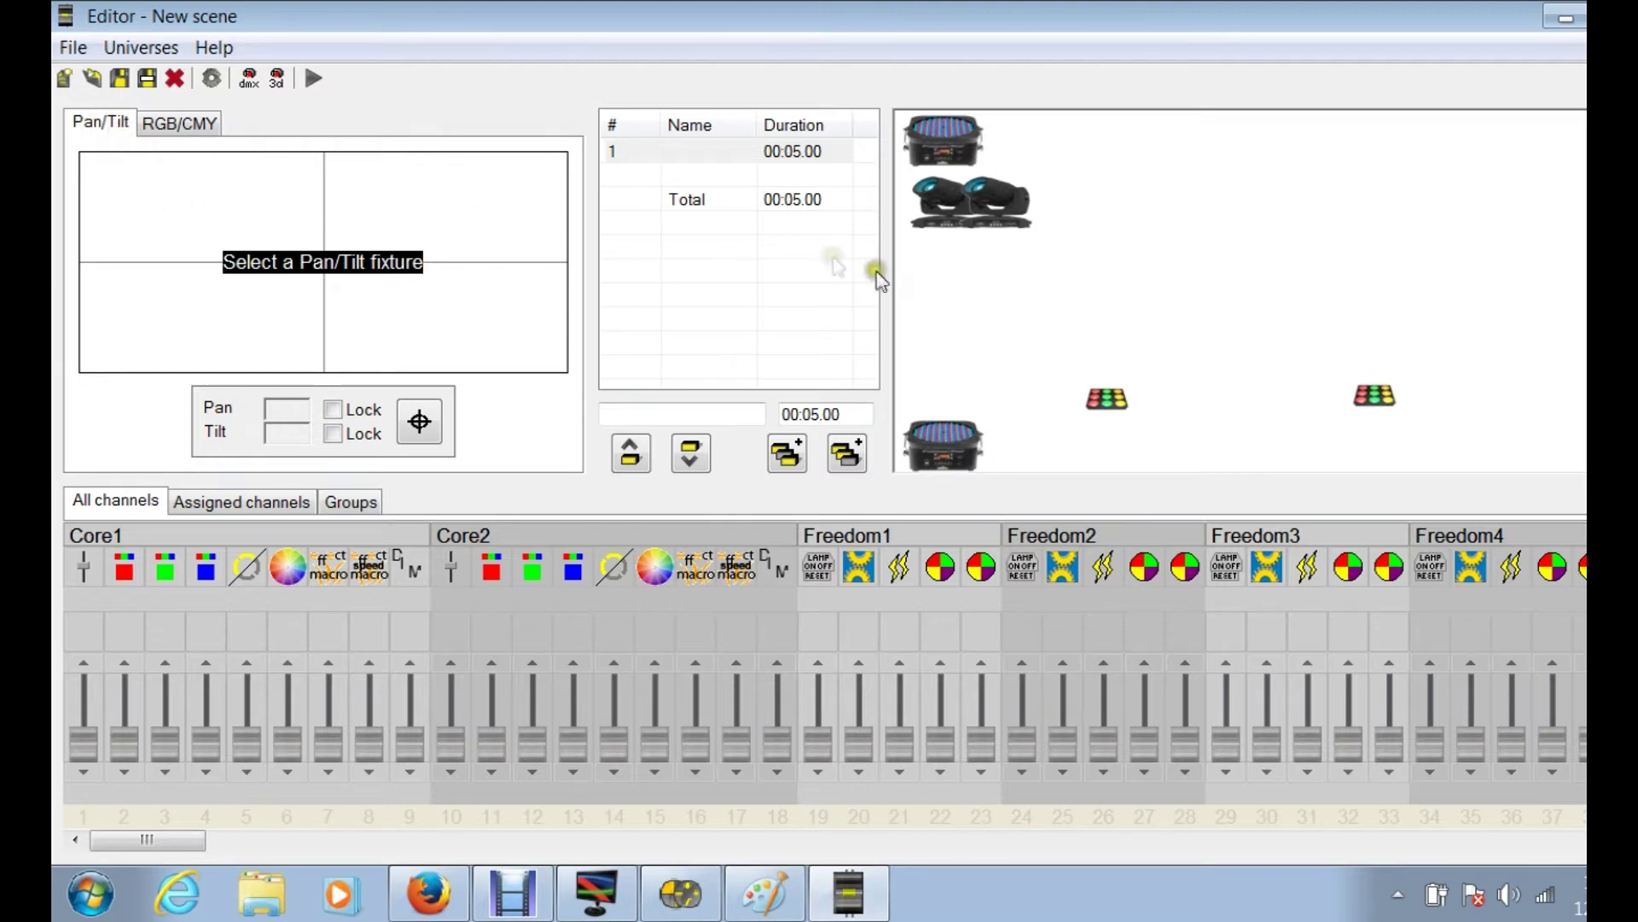
left_click_drag(969, 198, 1229, 213)
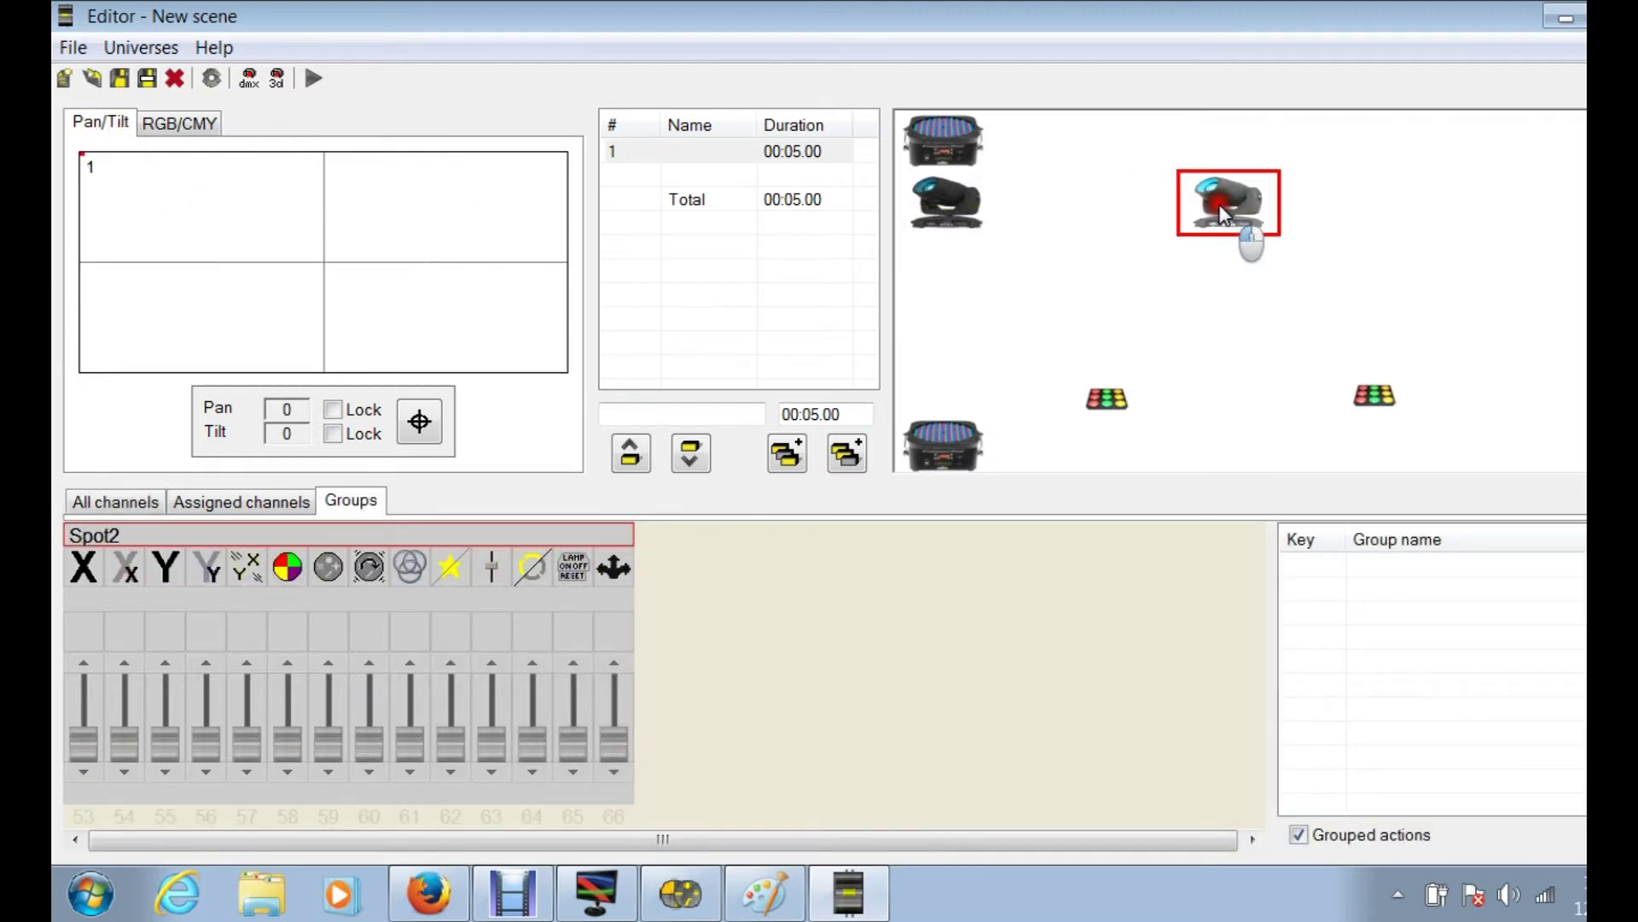
- Select Spot1 and nudge it slightly down and right on the stage
left_click(954, 223)
left_click_drag(954, 222, 956, 230)
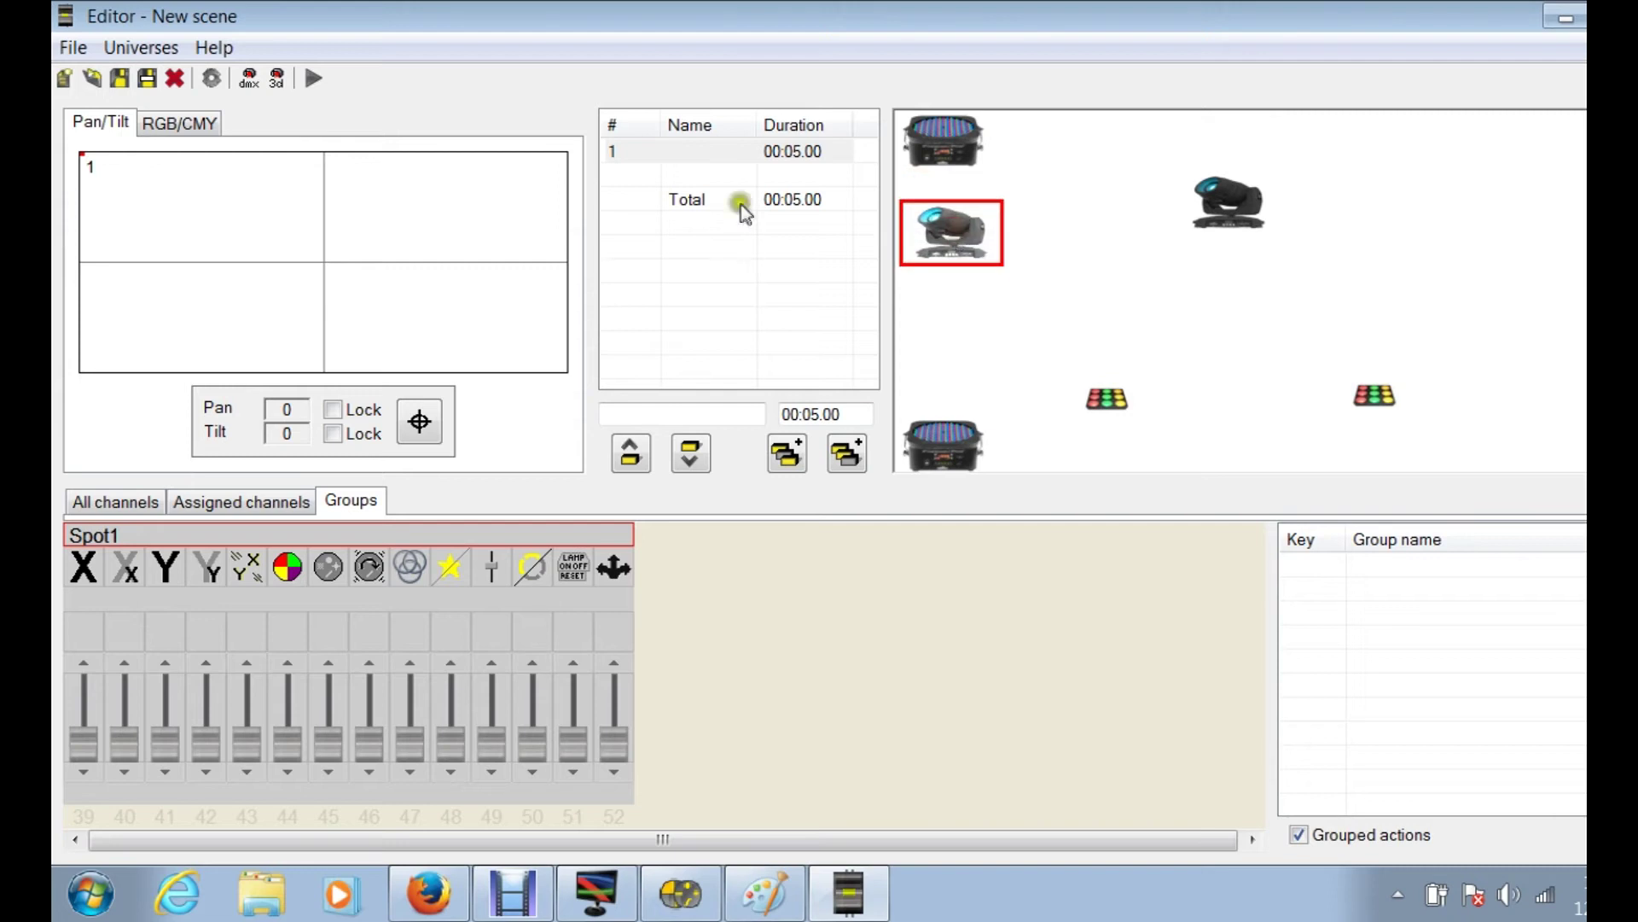
left_click(84, 156)
left_click(83, 156)
- Aim Spot1 at pan 47, tilt 153 using the channel 39/40 faders and the pan/tilt pad
left_click(69, 677)
left_click(140, 688)
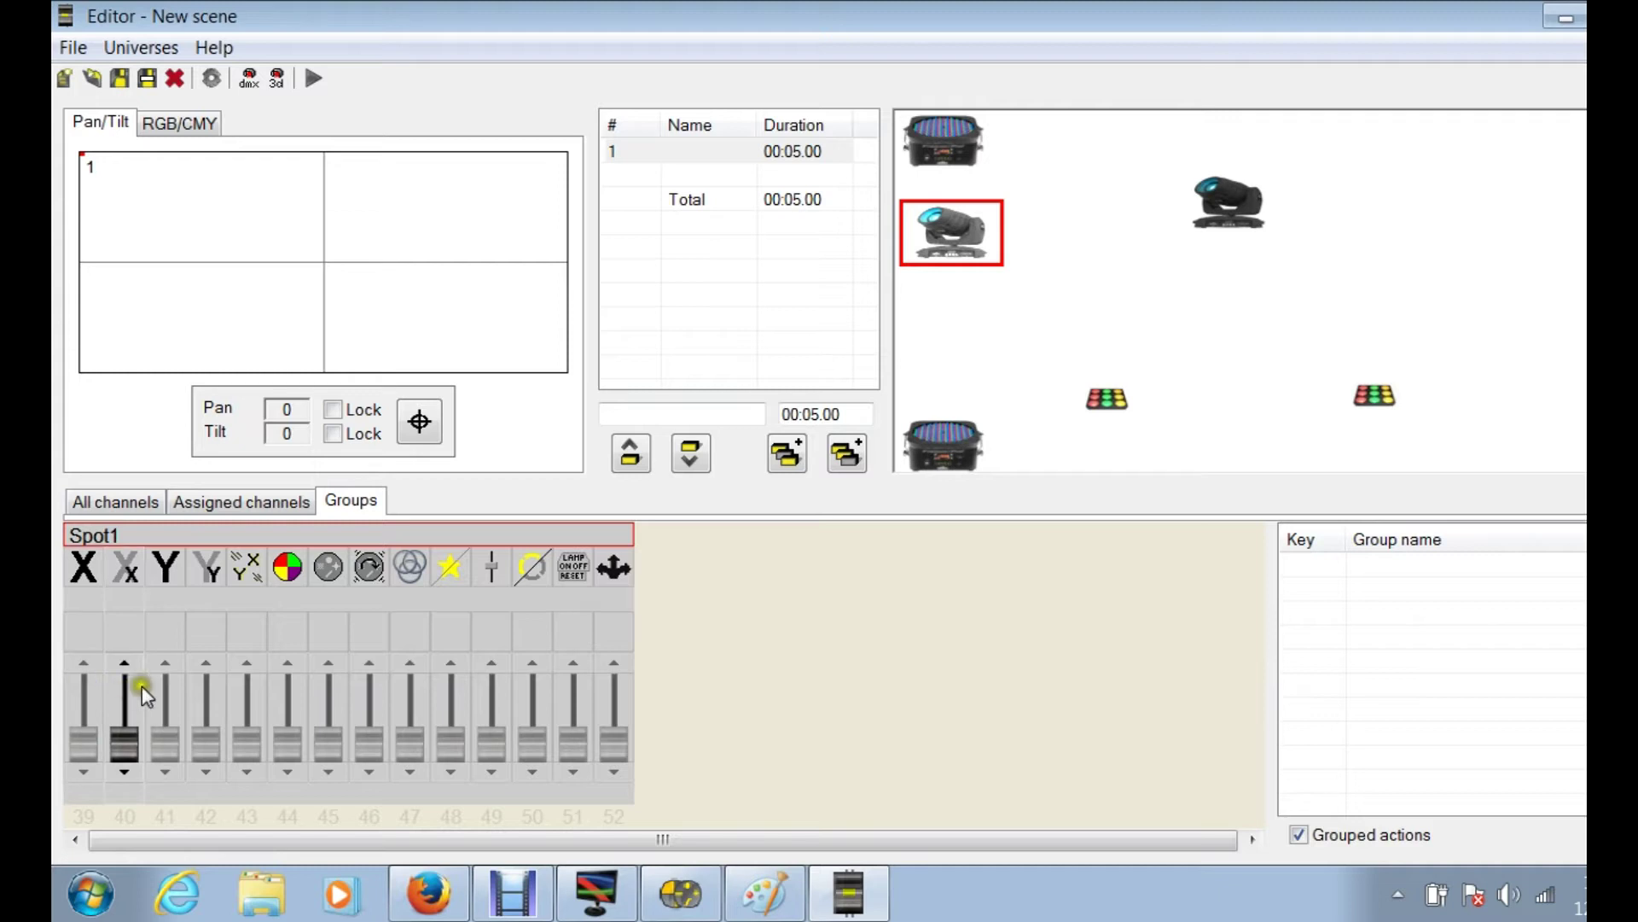
left_click(114, 570)
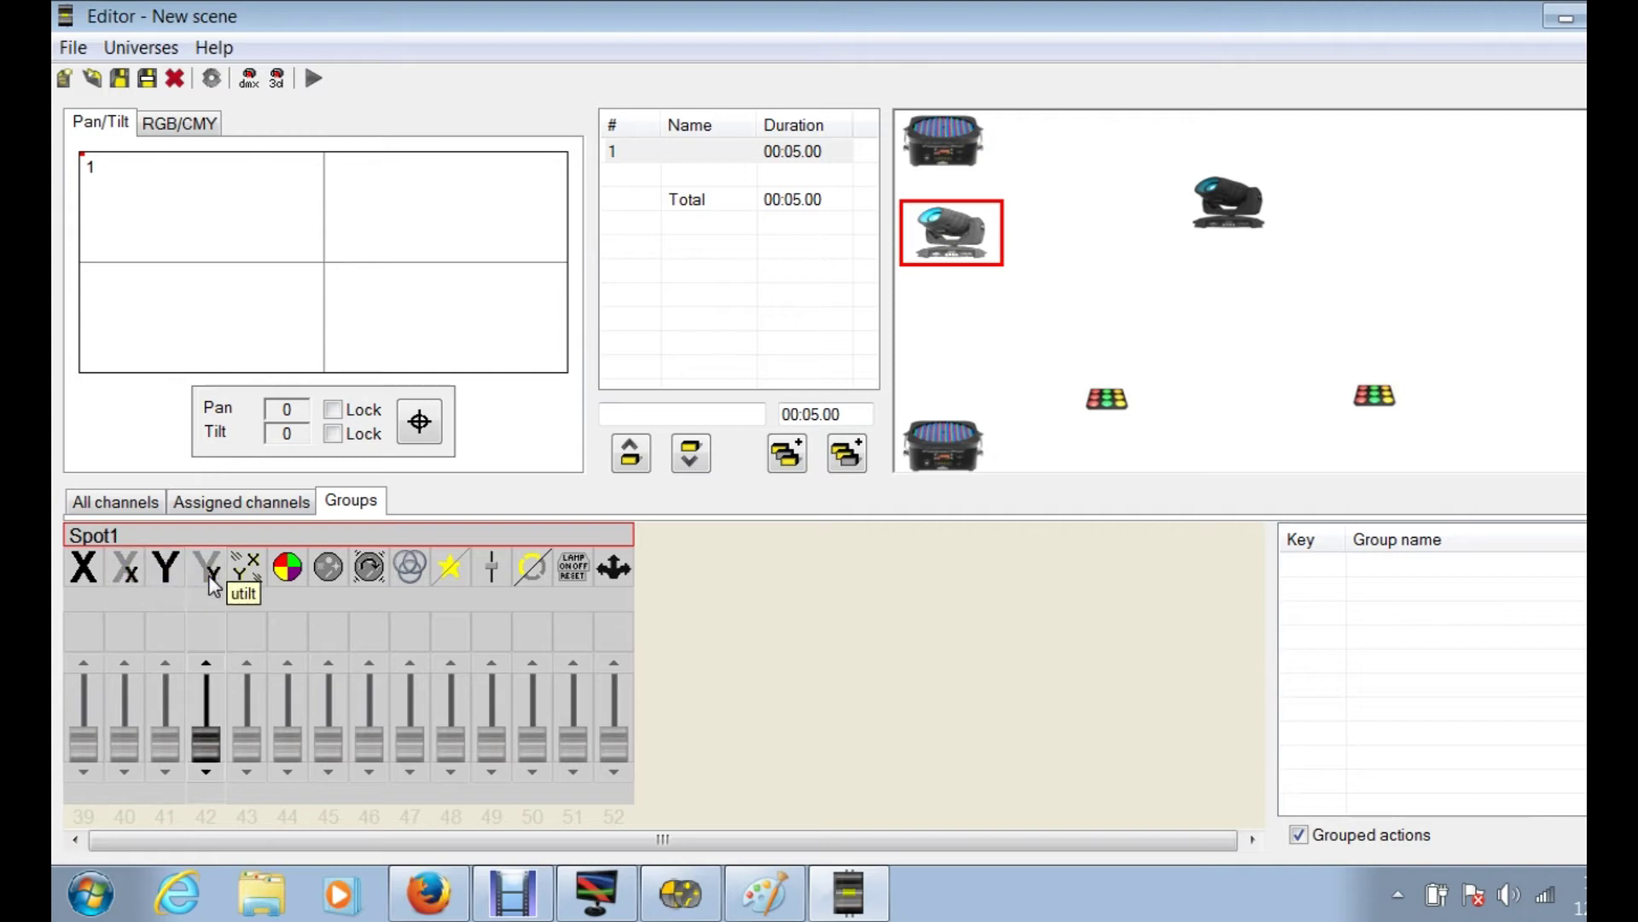
left_click_drag(184, 269, 150, 228)
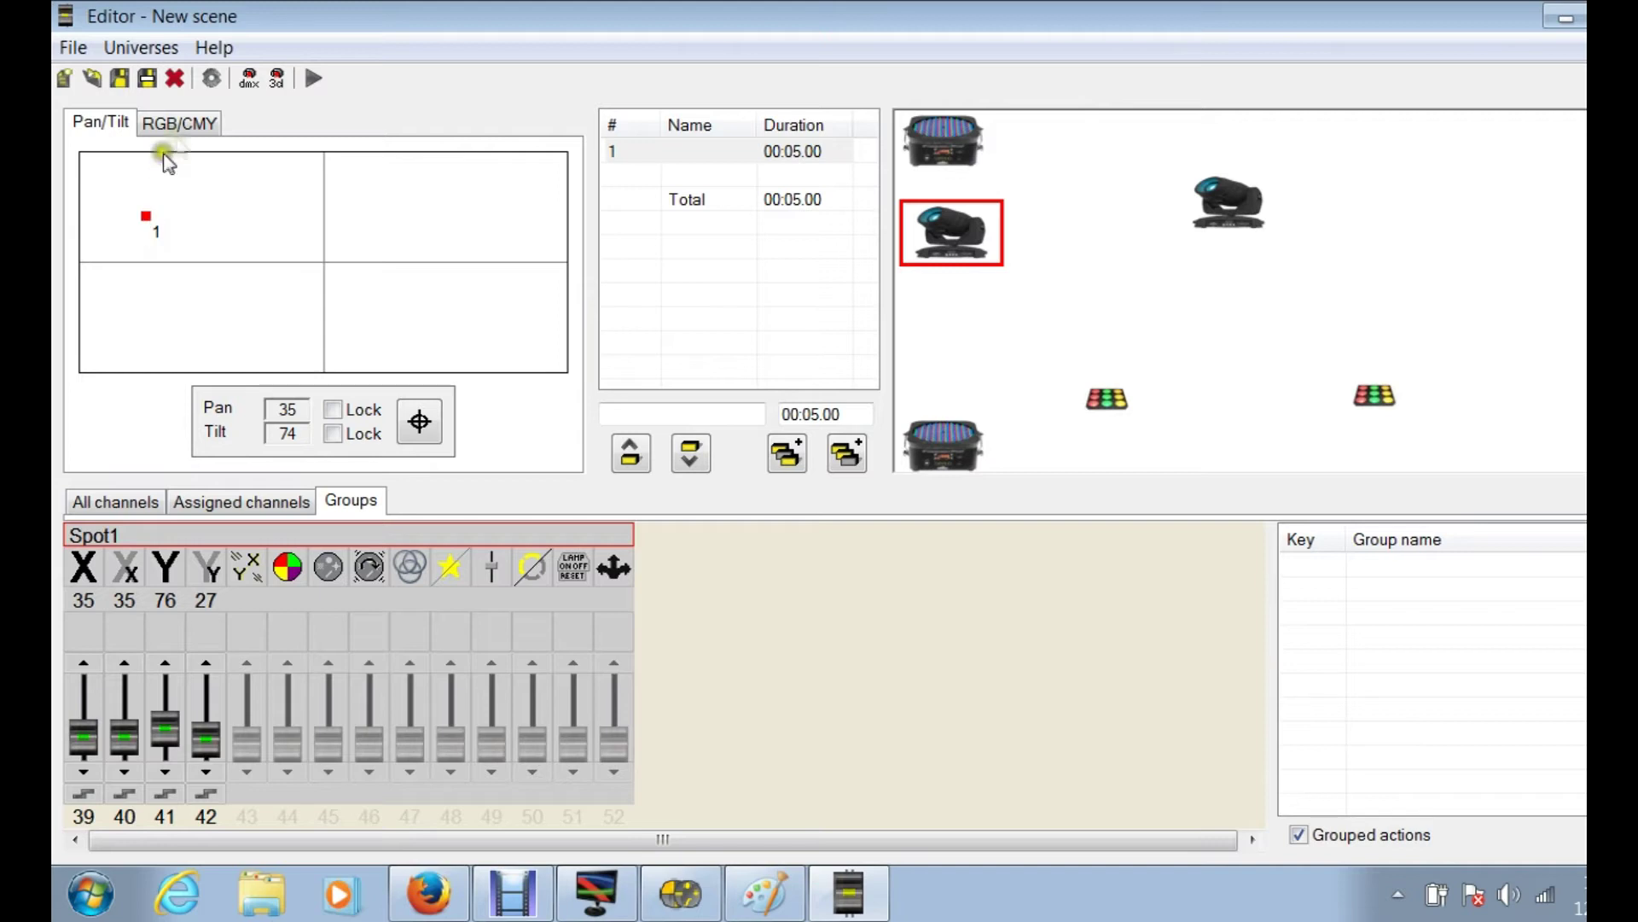
left_click_drag(85, 729, 90, 735)
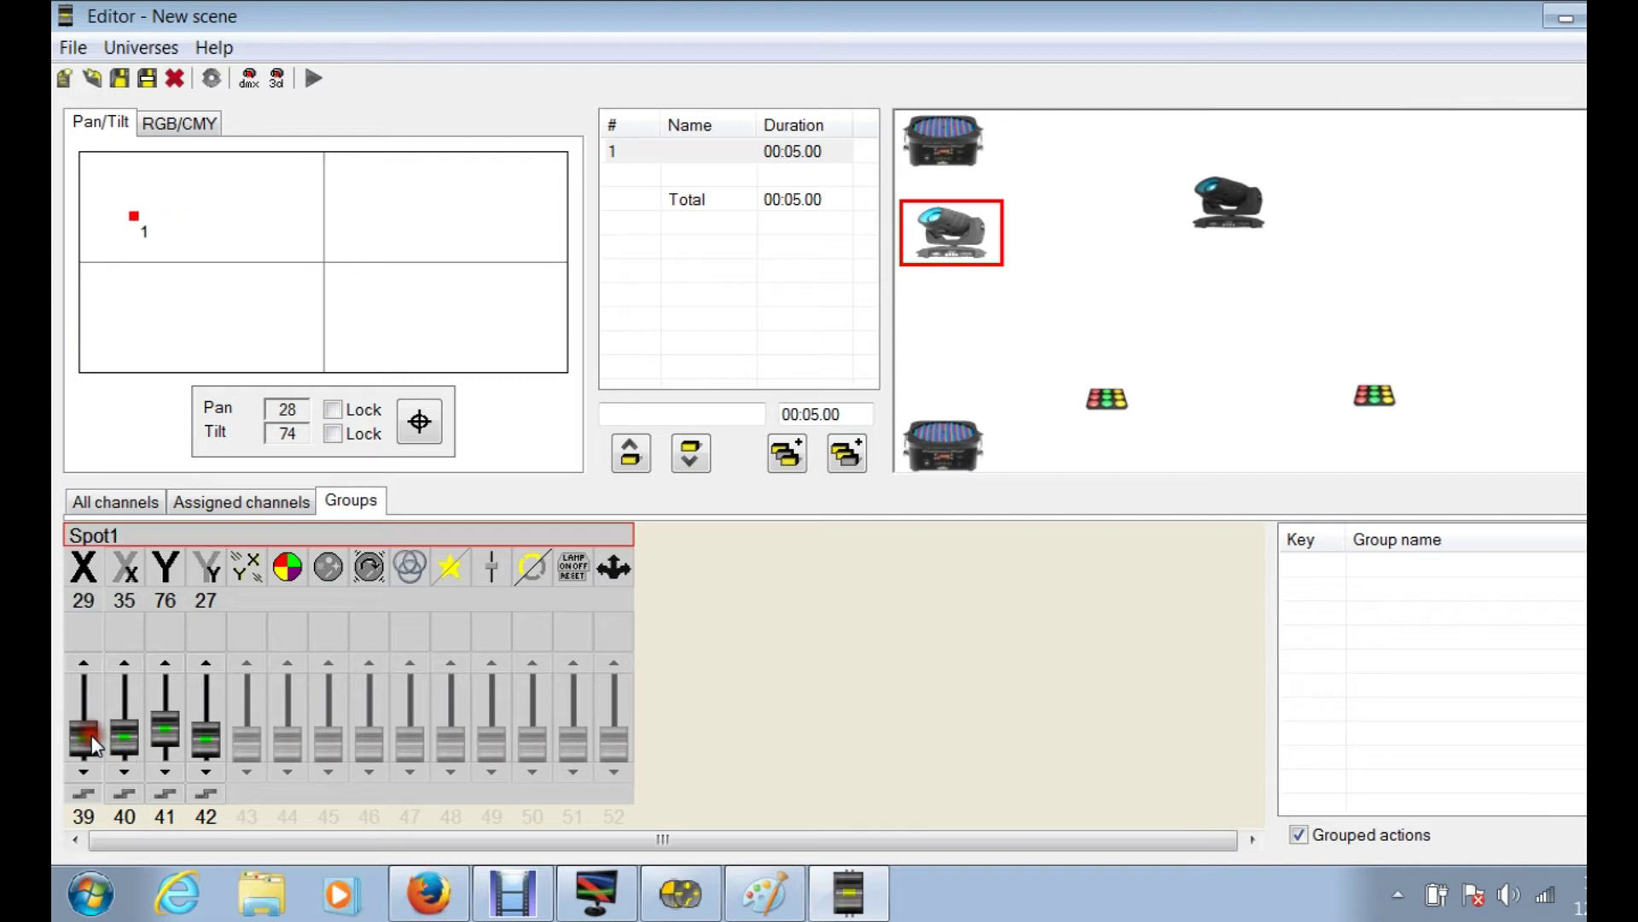
left_click_drag(134, 217, 173, 288)
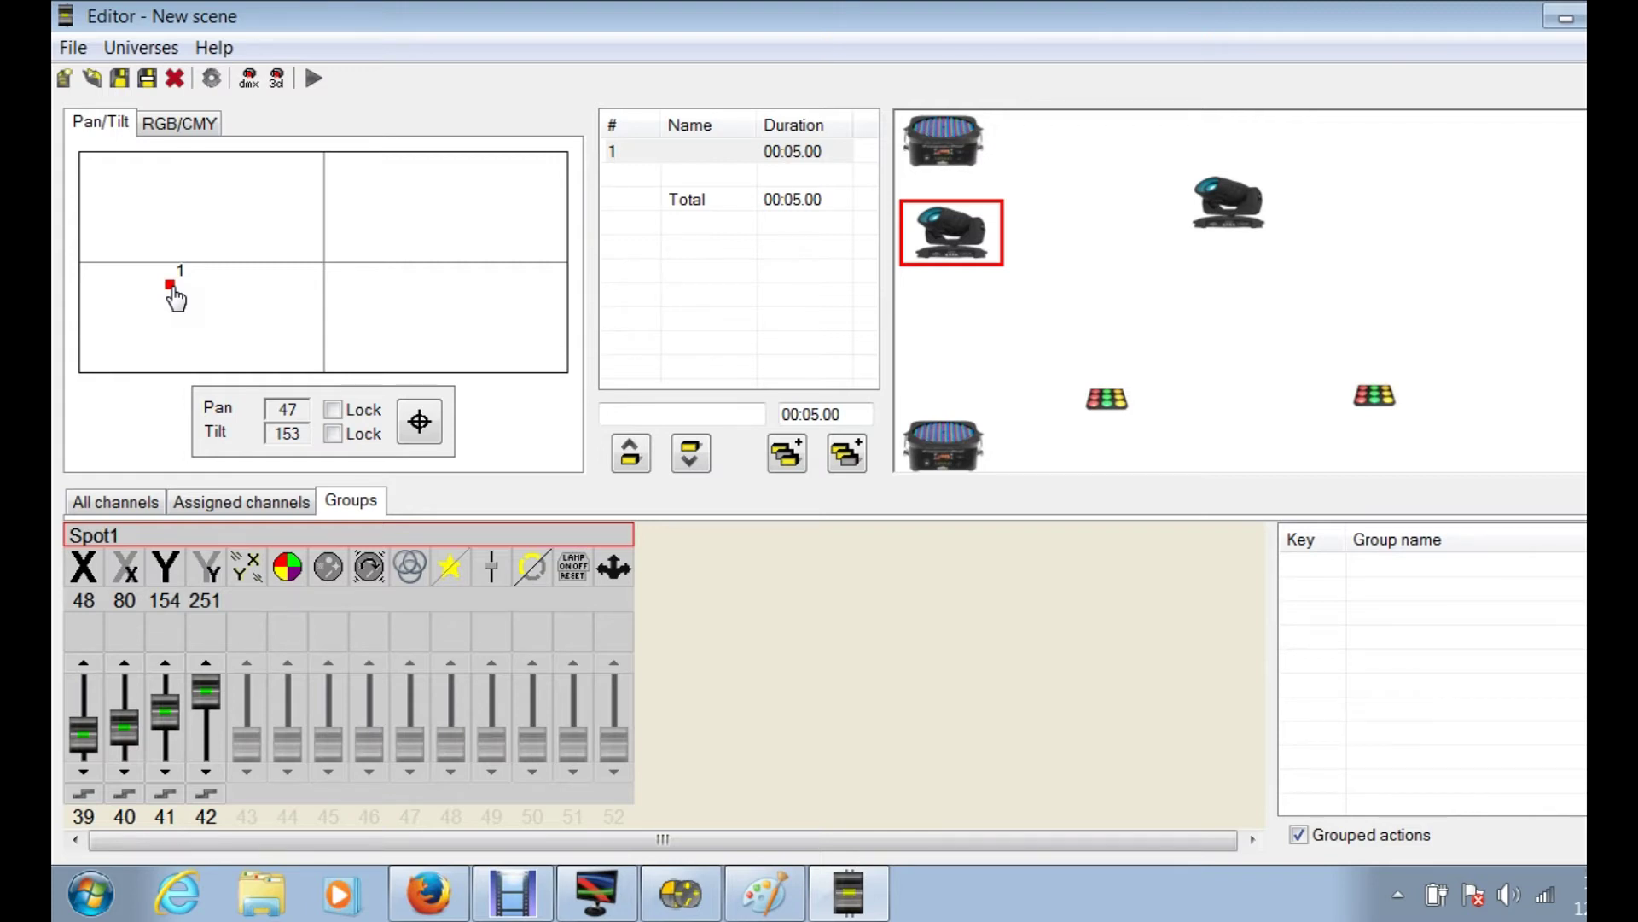
left_click(173, 128)
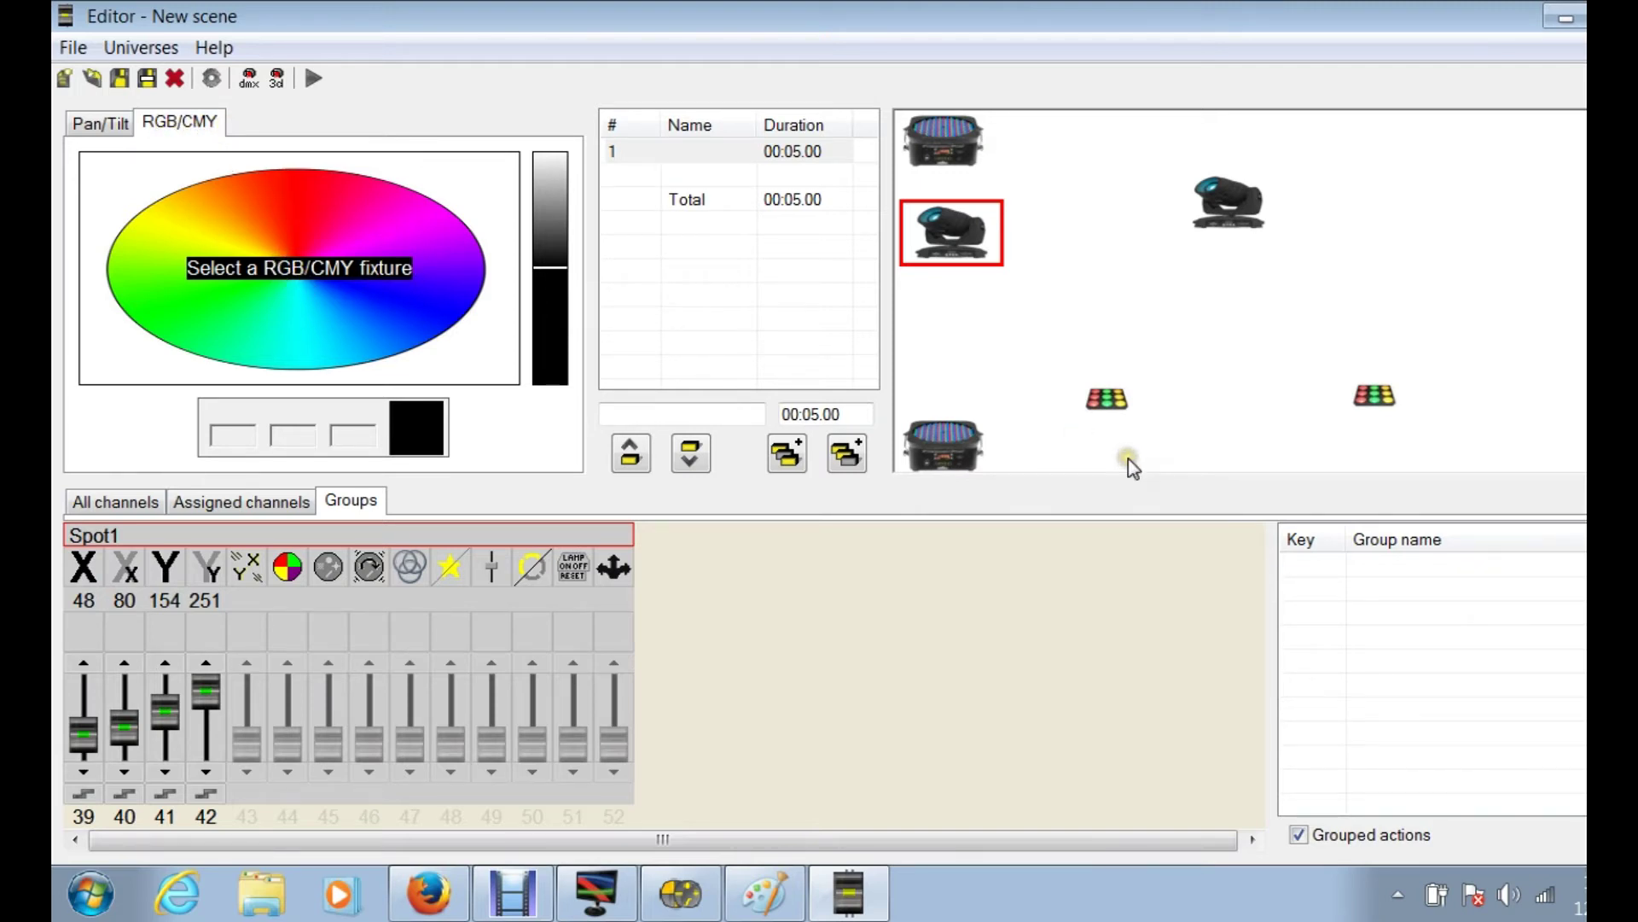
- Select Core1 and try orange, blue, magenta, cyan and green on the colour wheel
left_click(970, 465)
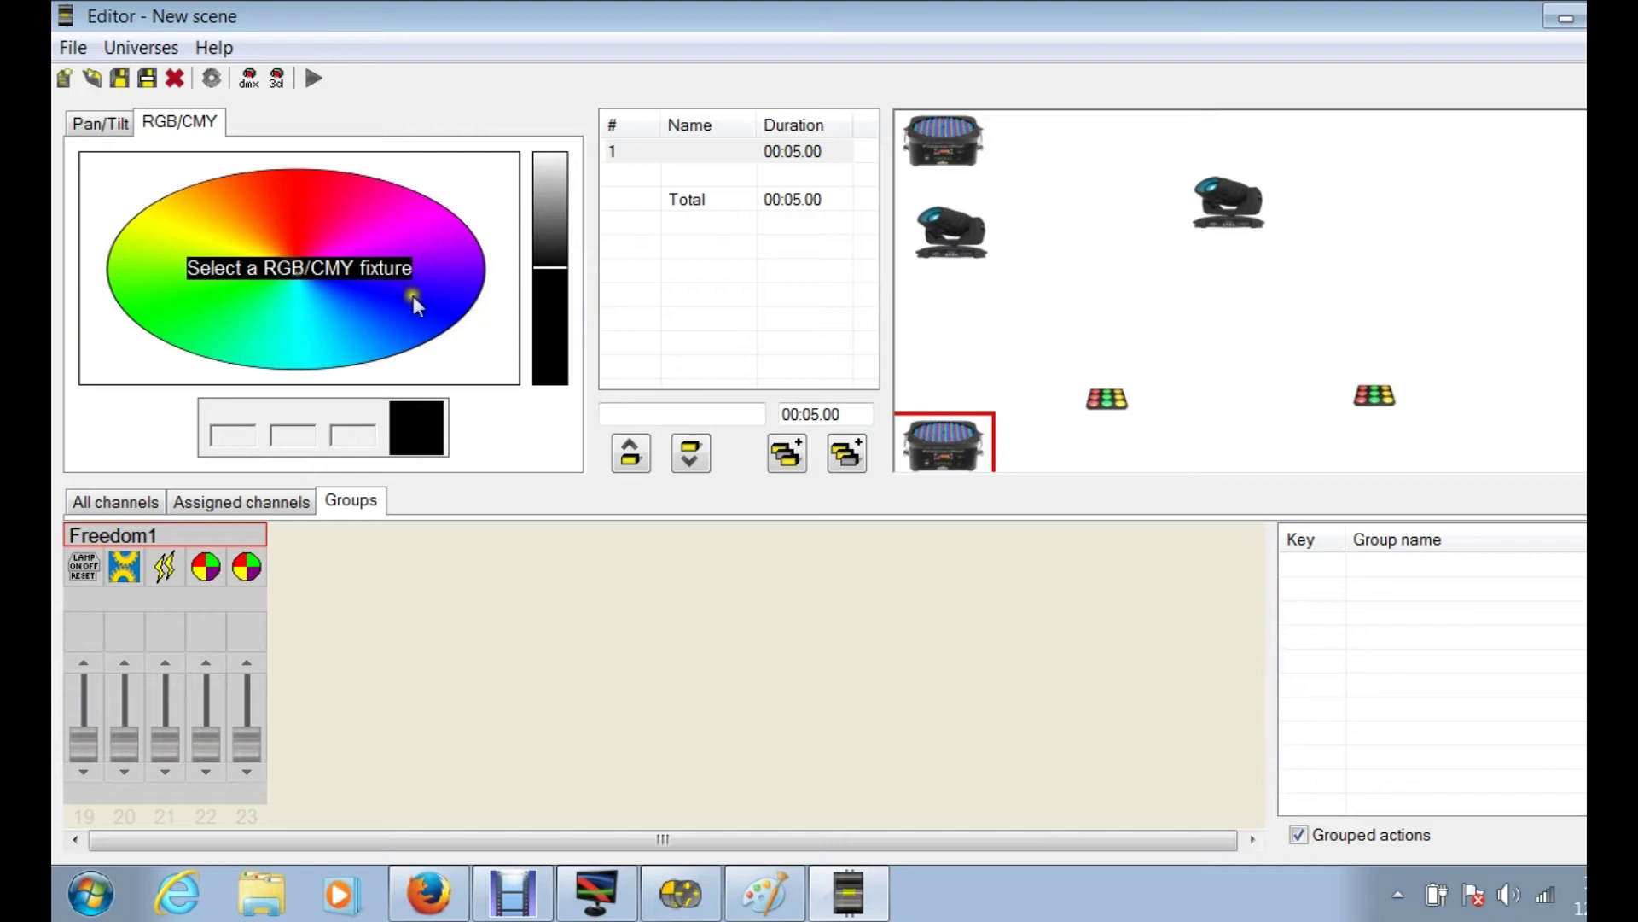
left_click(1105, 396)
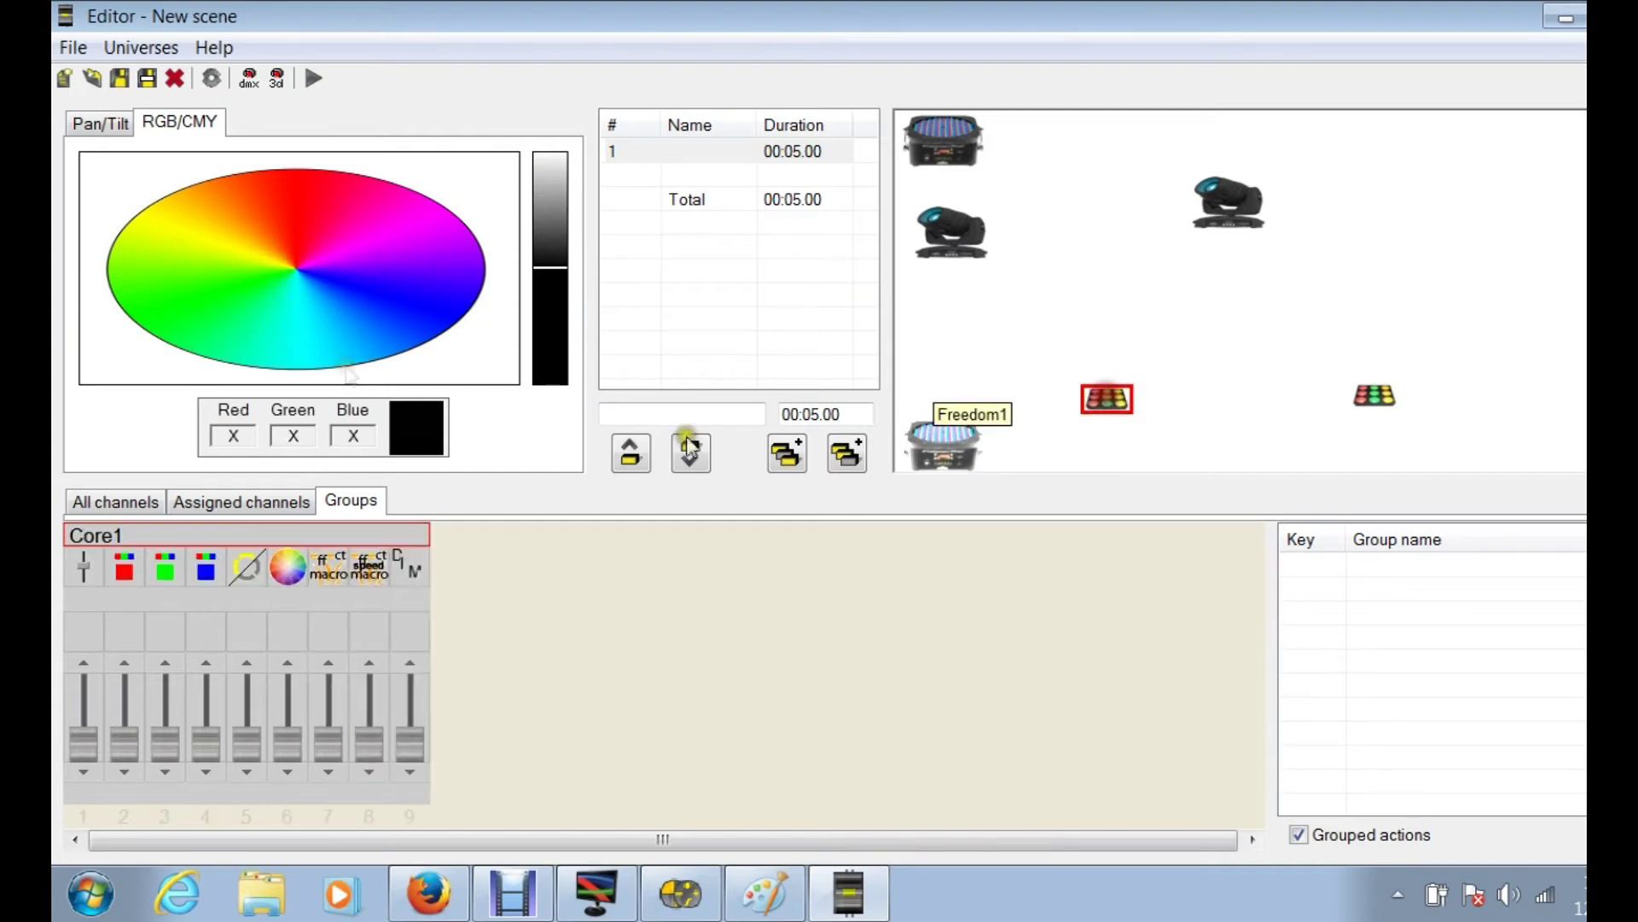
left_click(271, 224)
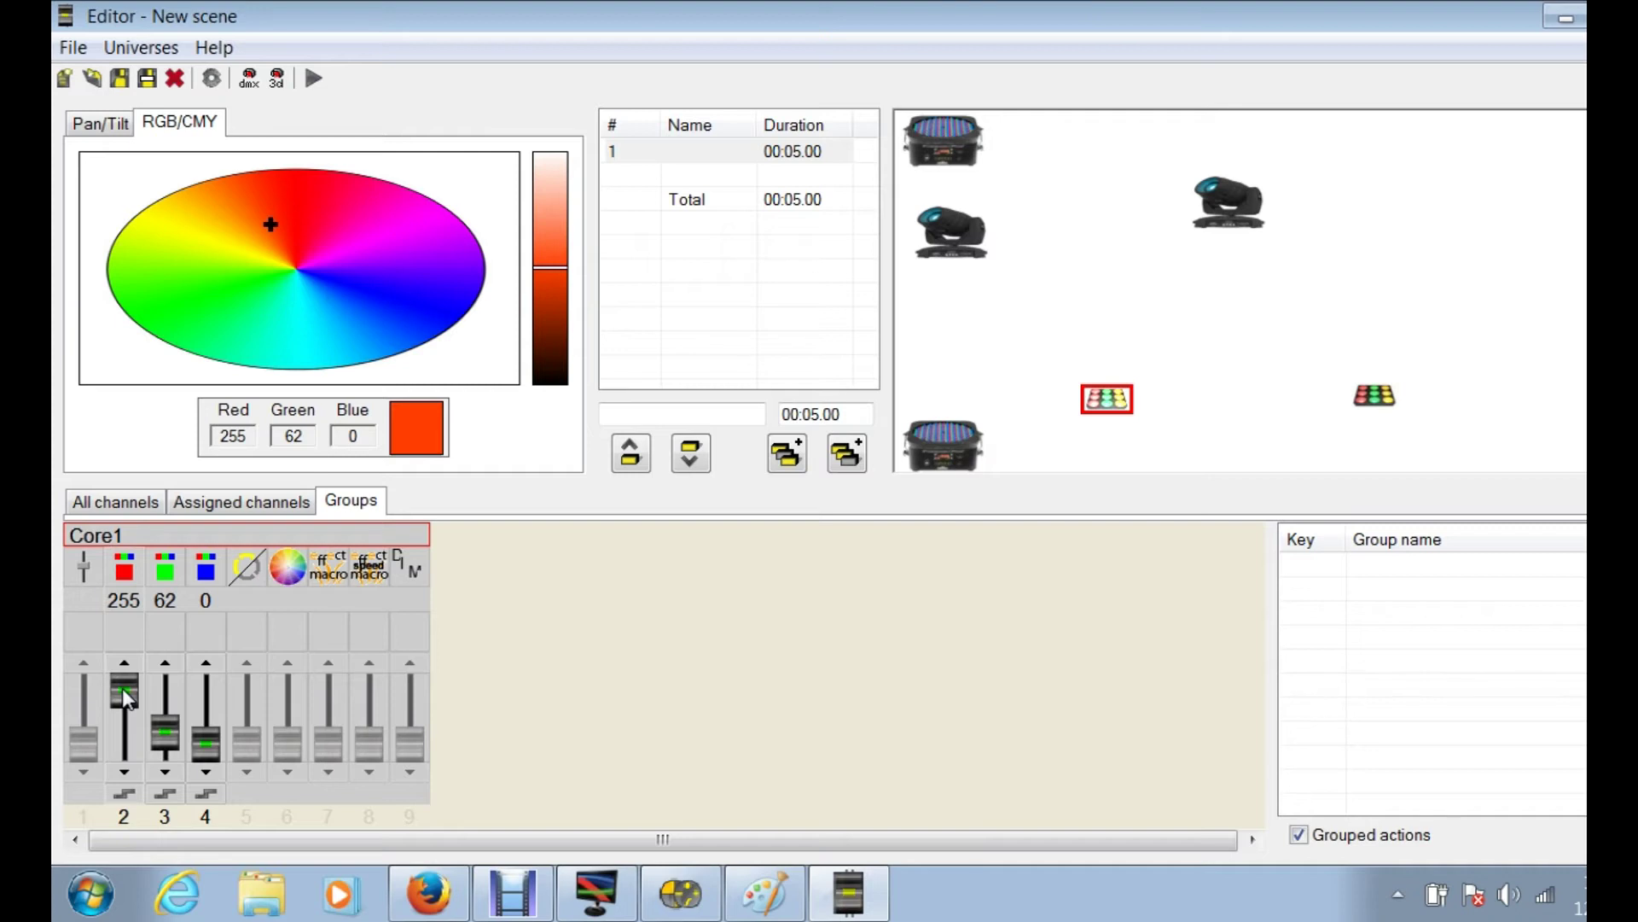
left_click(412, 301)
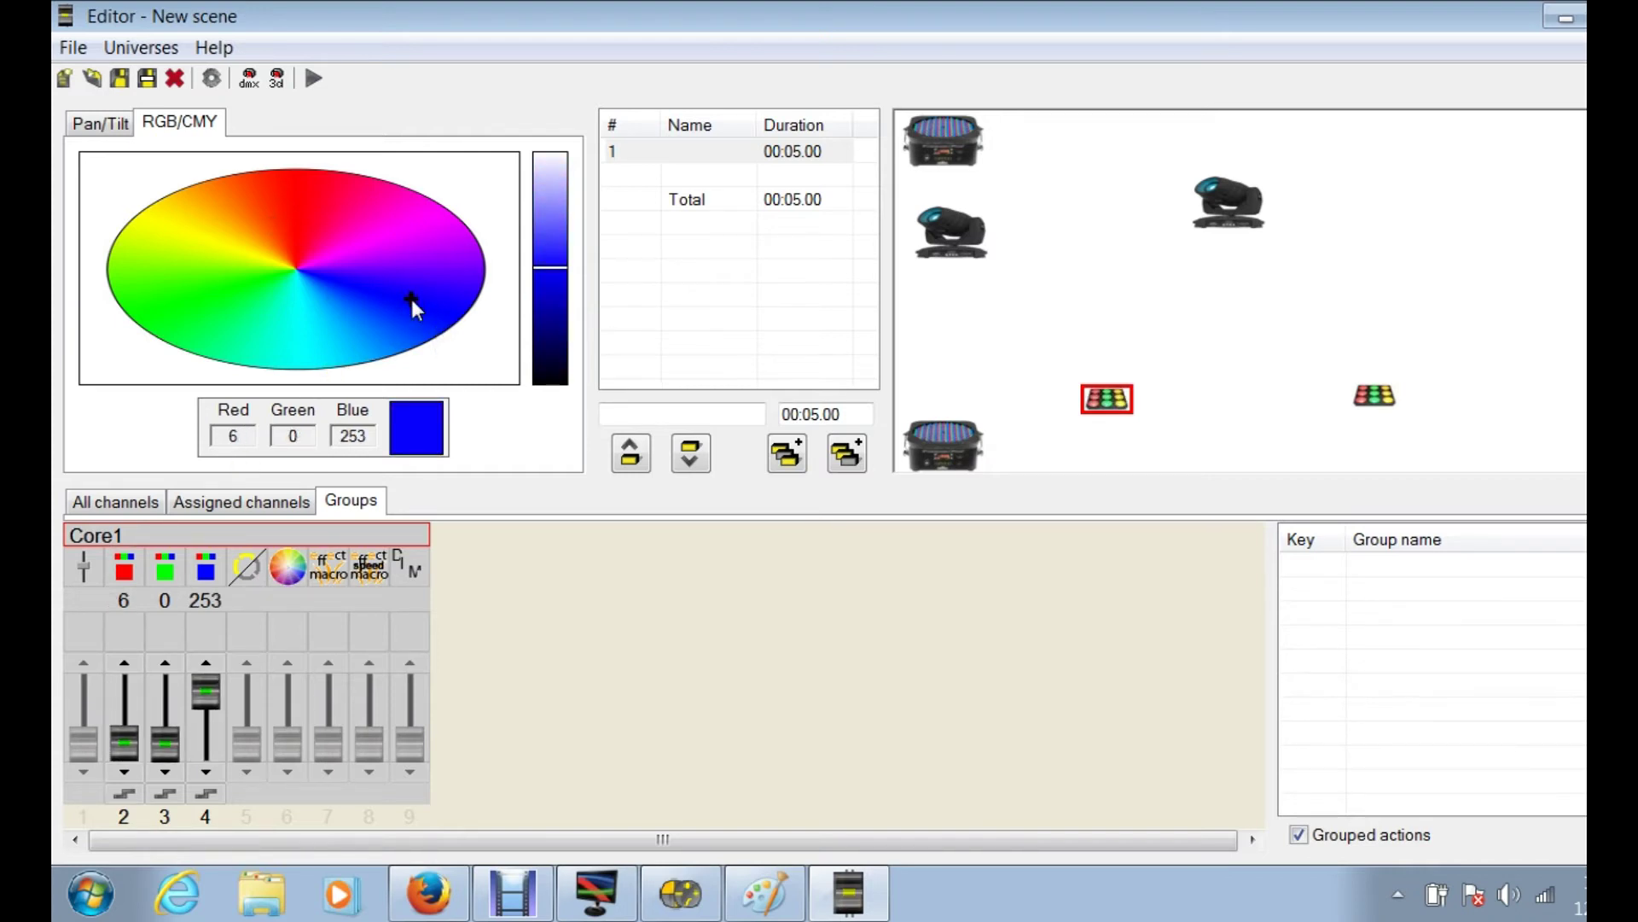
left_click(390, 227)
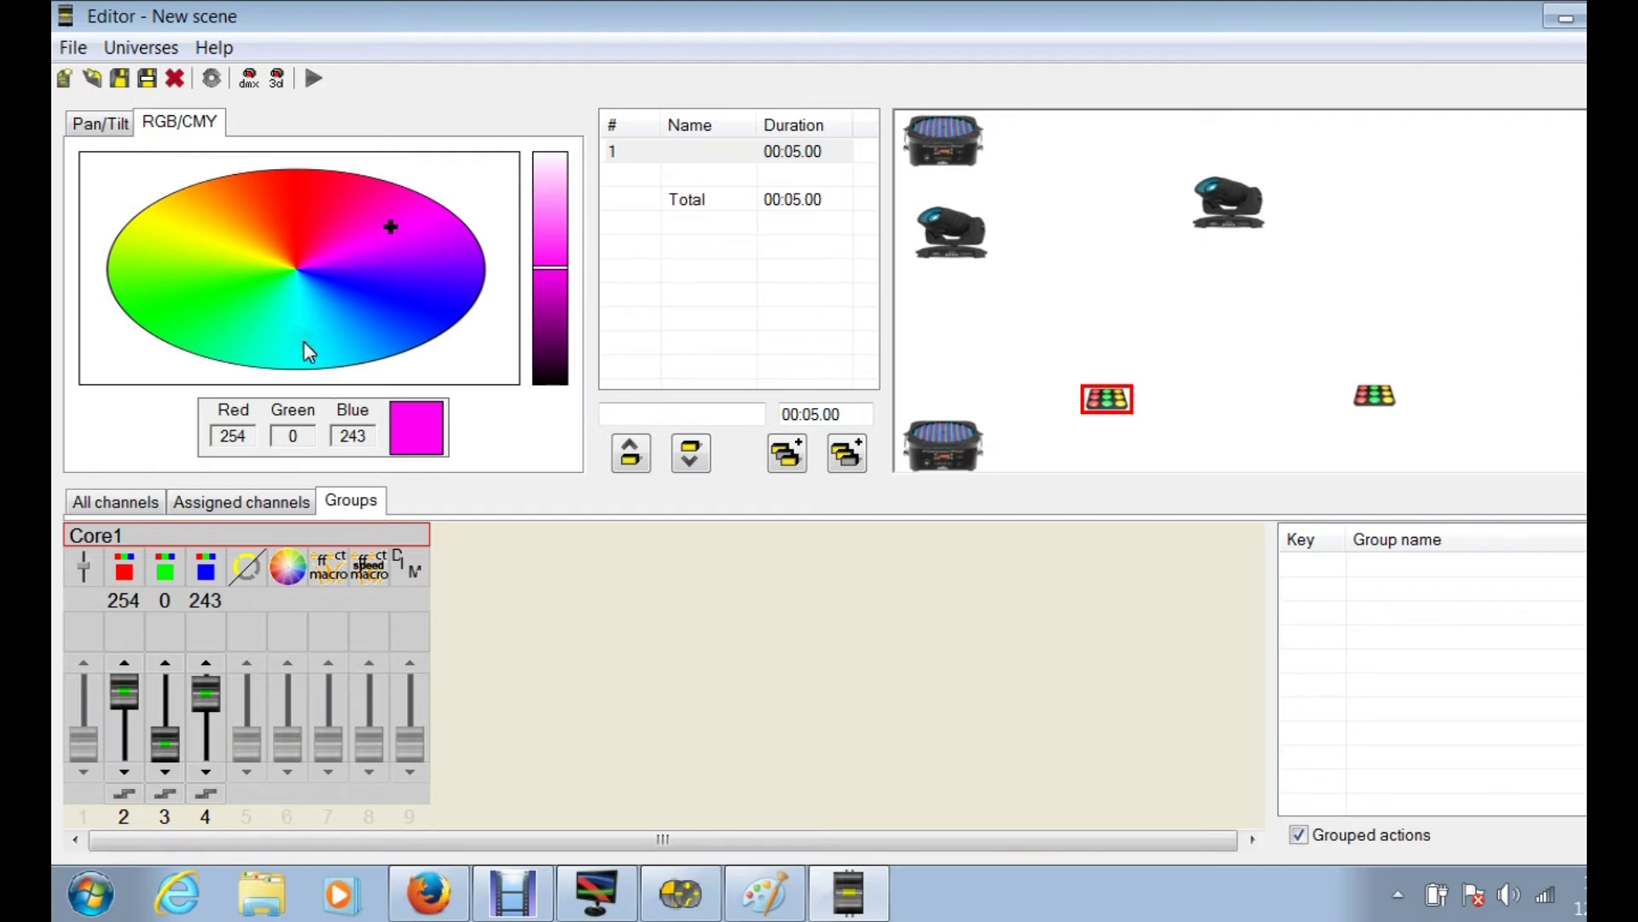
left_click(306, 316)
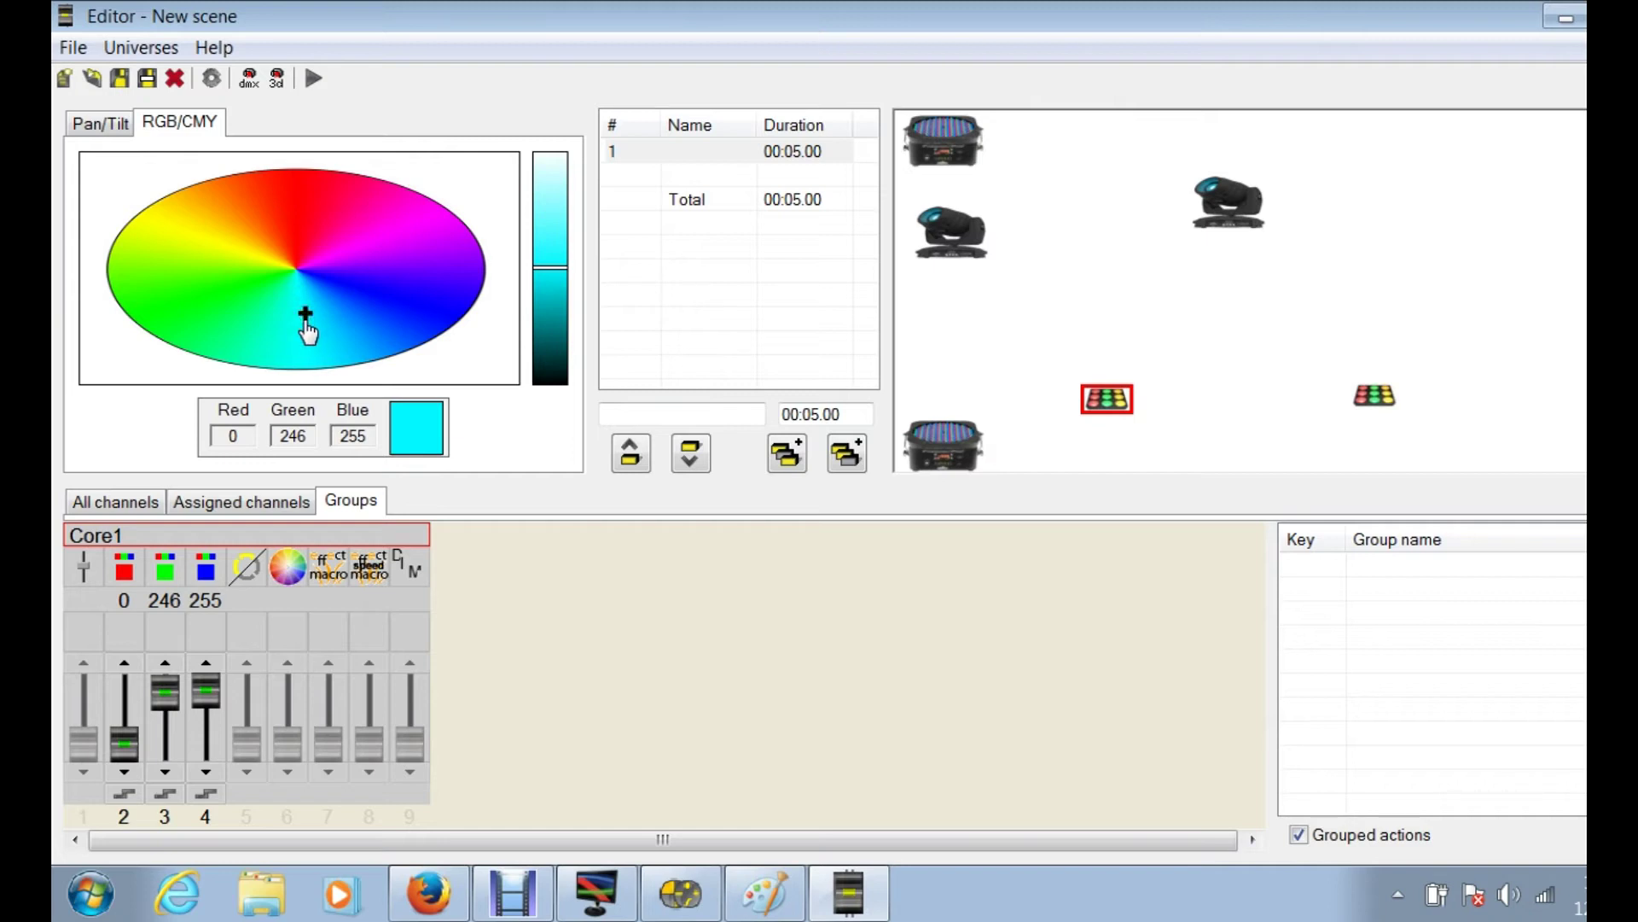
left_click(219, 278)
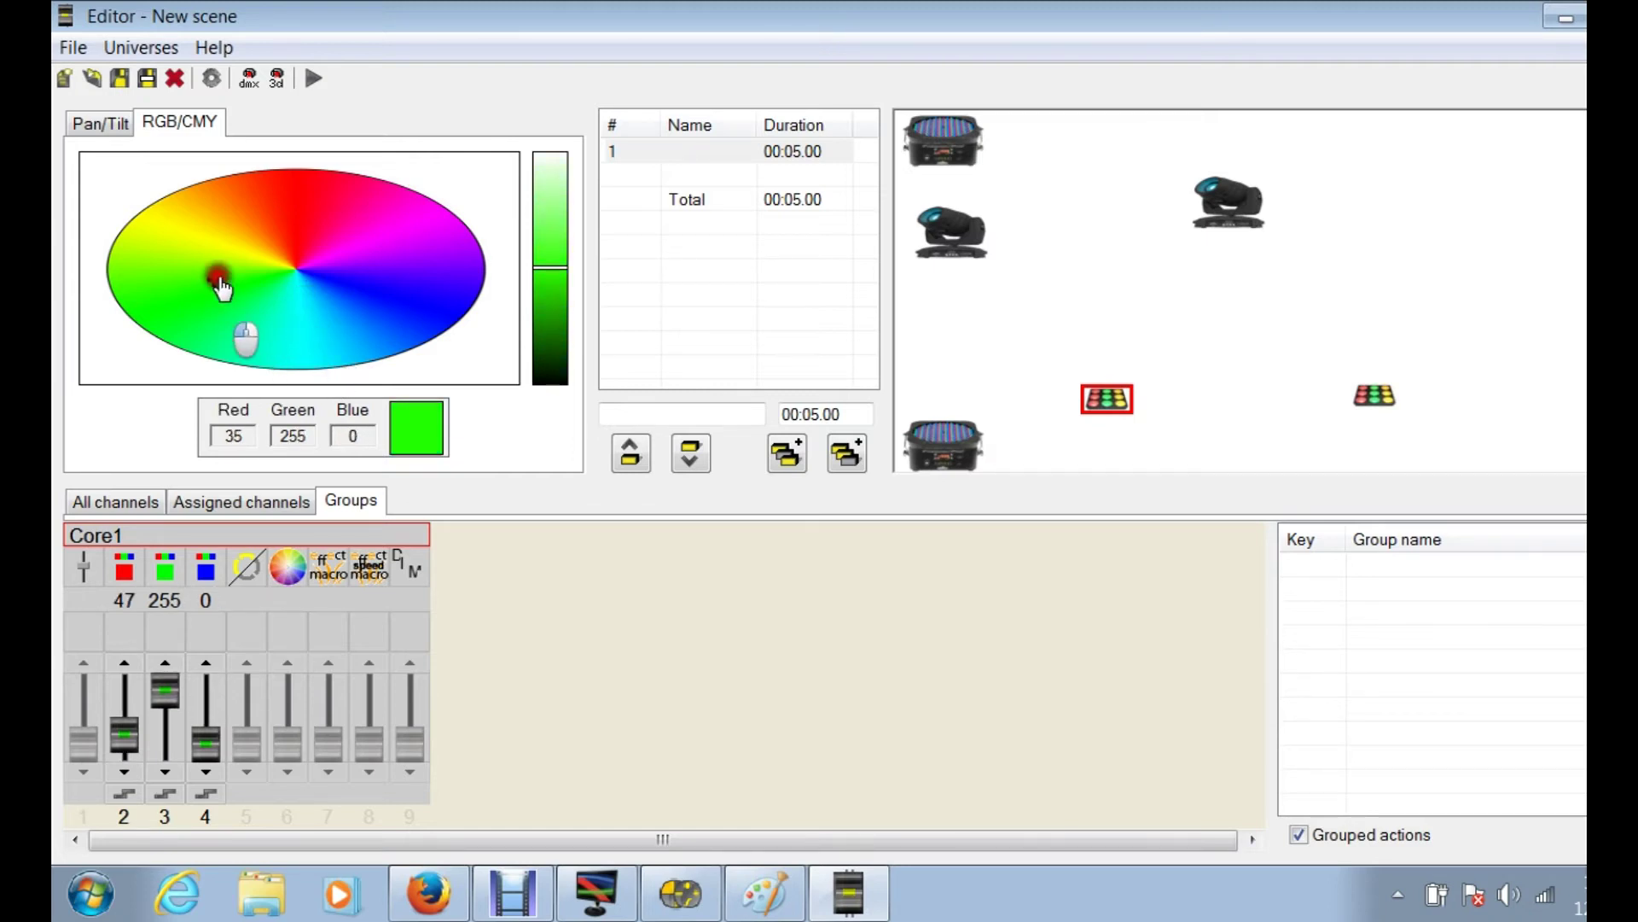
- Sample more wheel colours, settling Core1 on orange at Red 253, Green 169, Blue 0
left_click(366, 257)
left_click(205, 259)
left_click(348, 267)
left_click(237, 301)
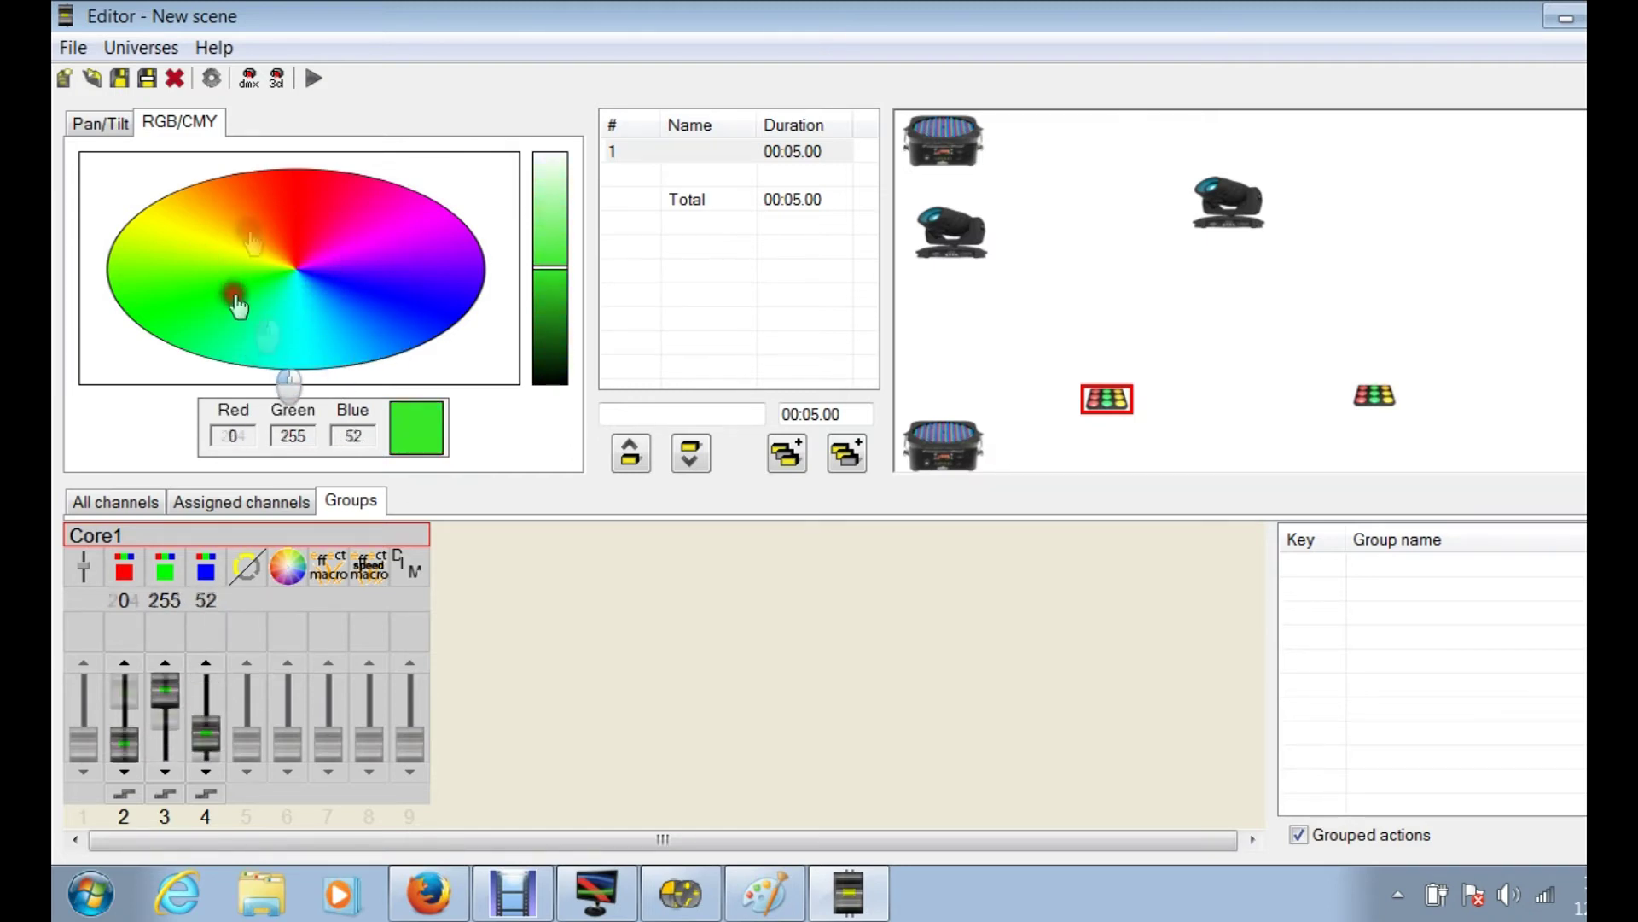
left_click(355, 264)
left_click(201, 274)
left_click(274, 267)
left_click(295, 321)
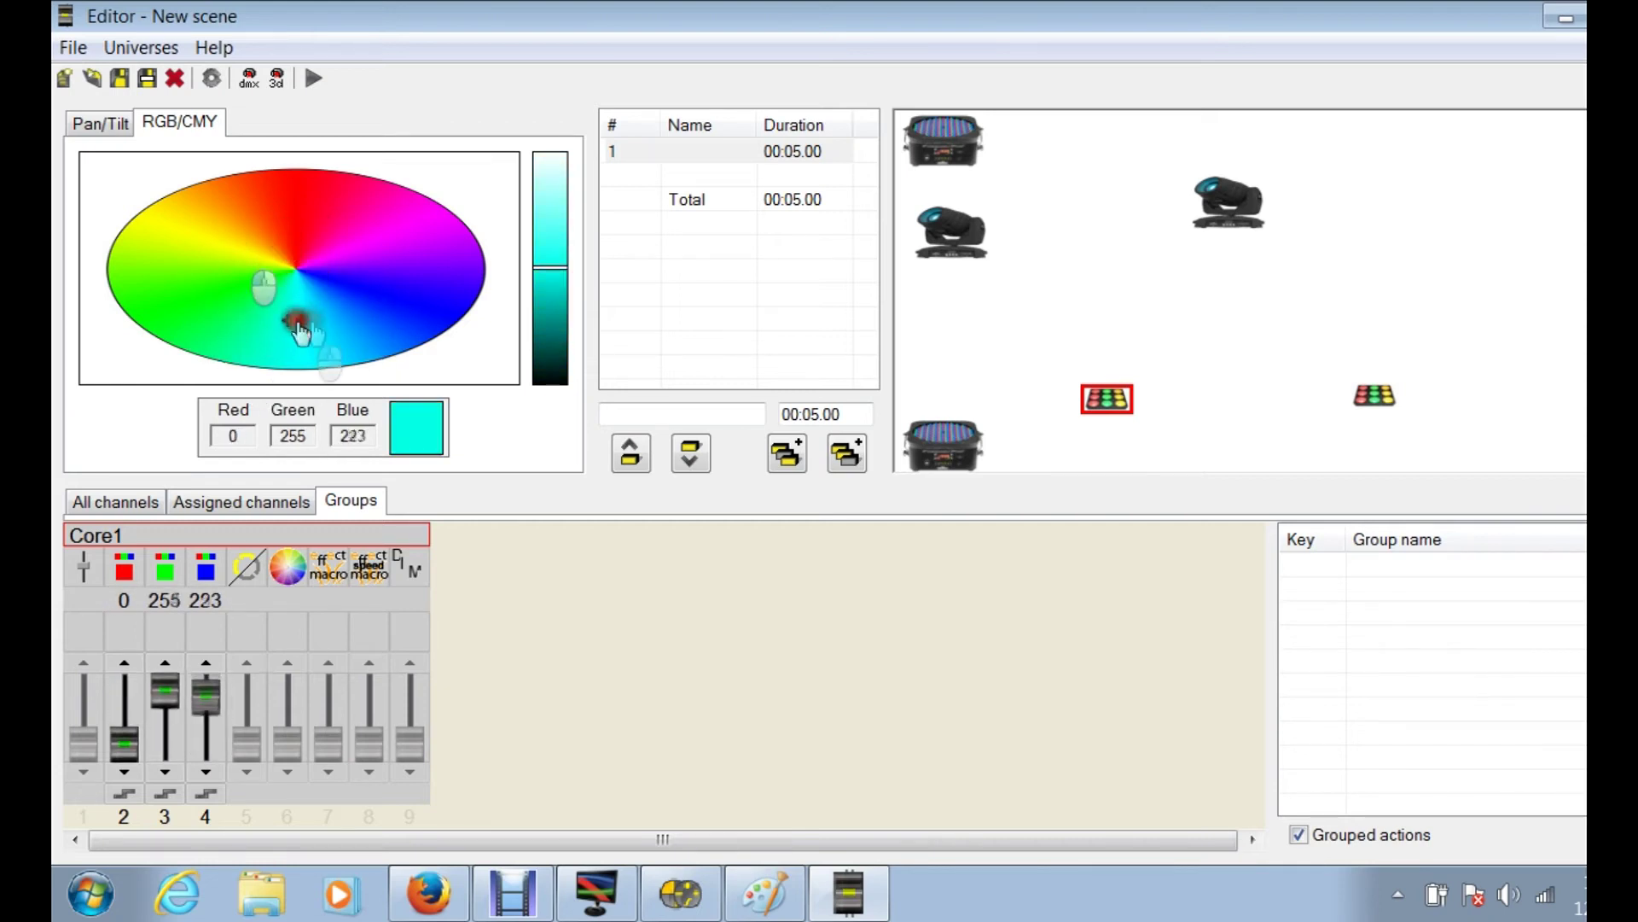
left_click(293, 245)
left_click(265, 248)
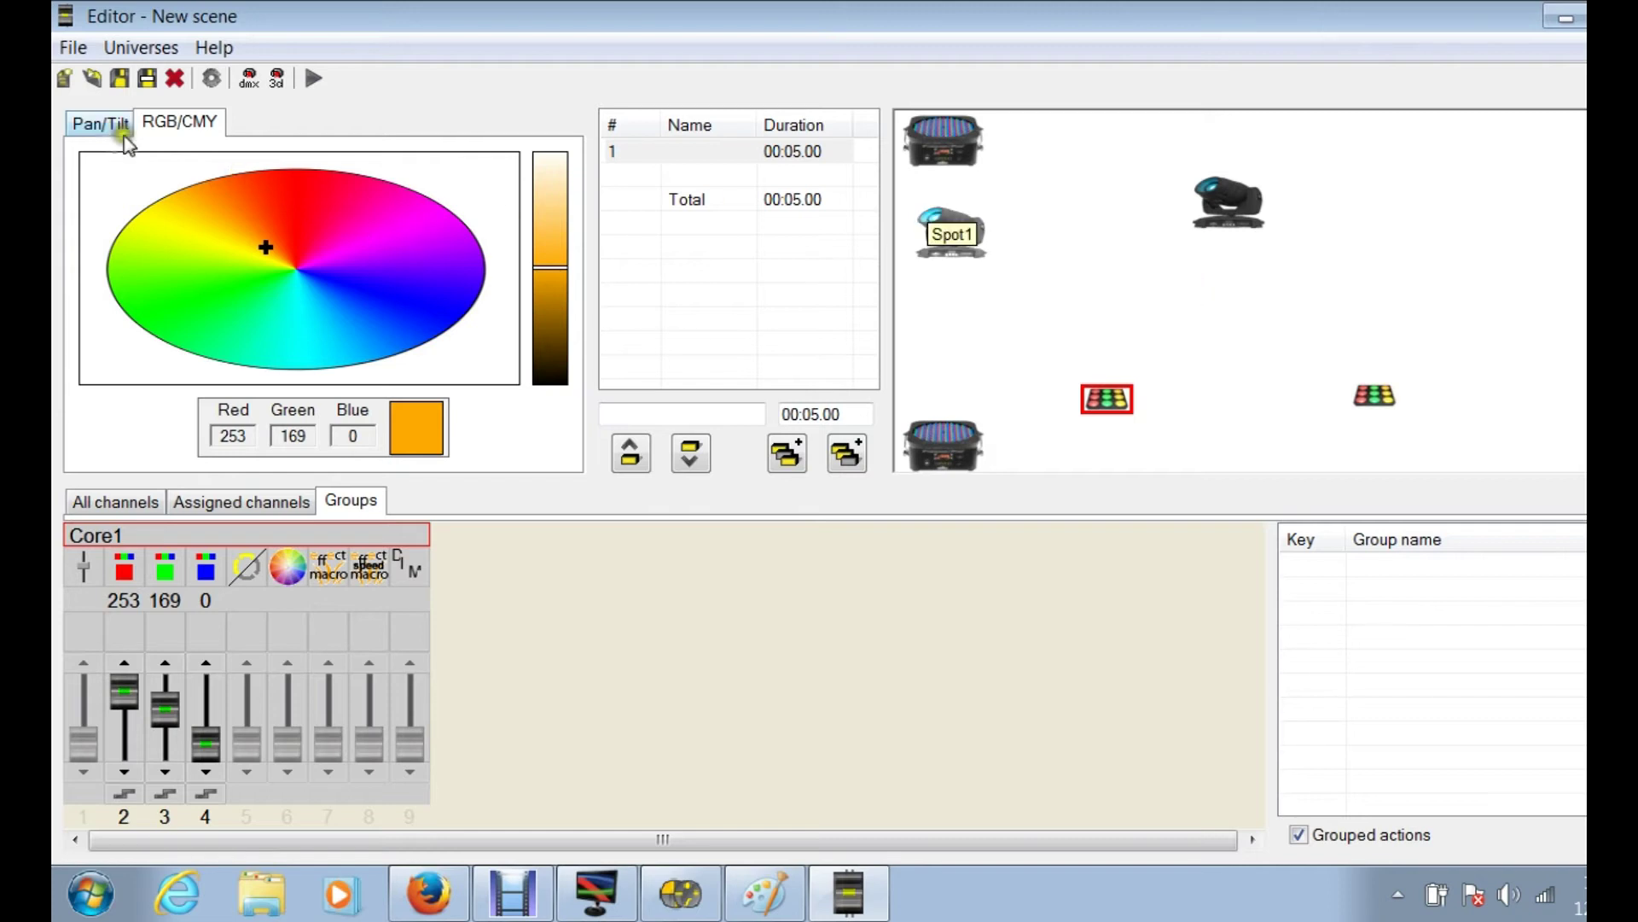
left_click(98, 124)
left_click(162, 126)
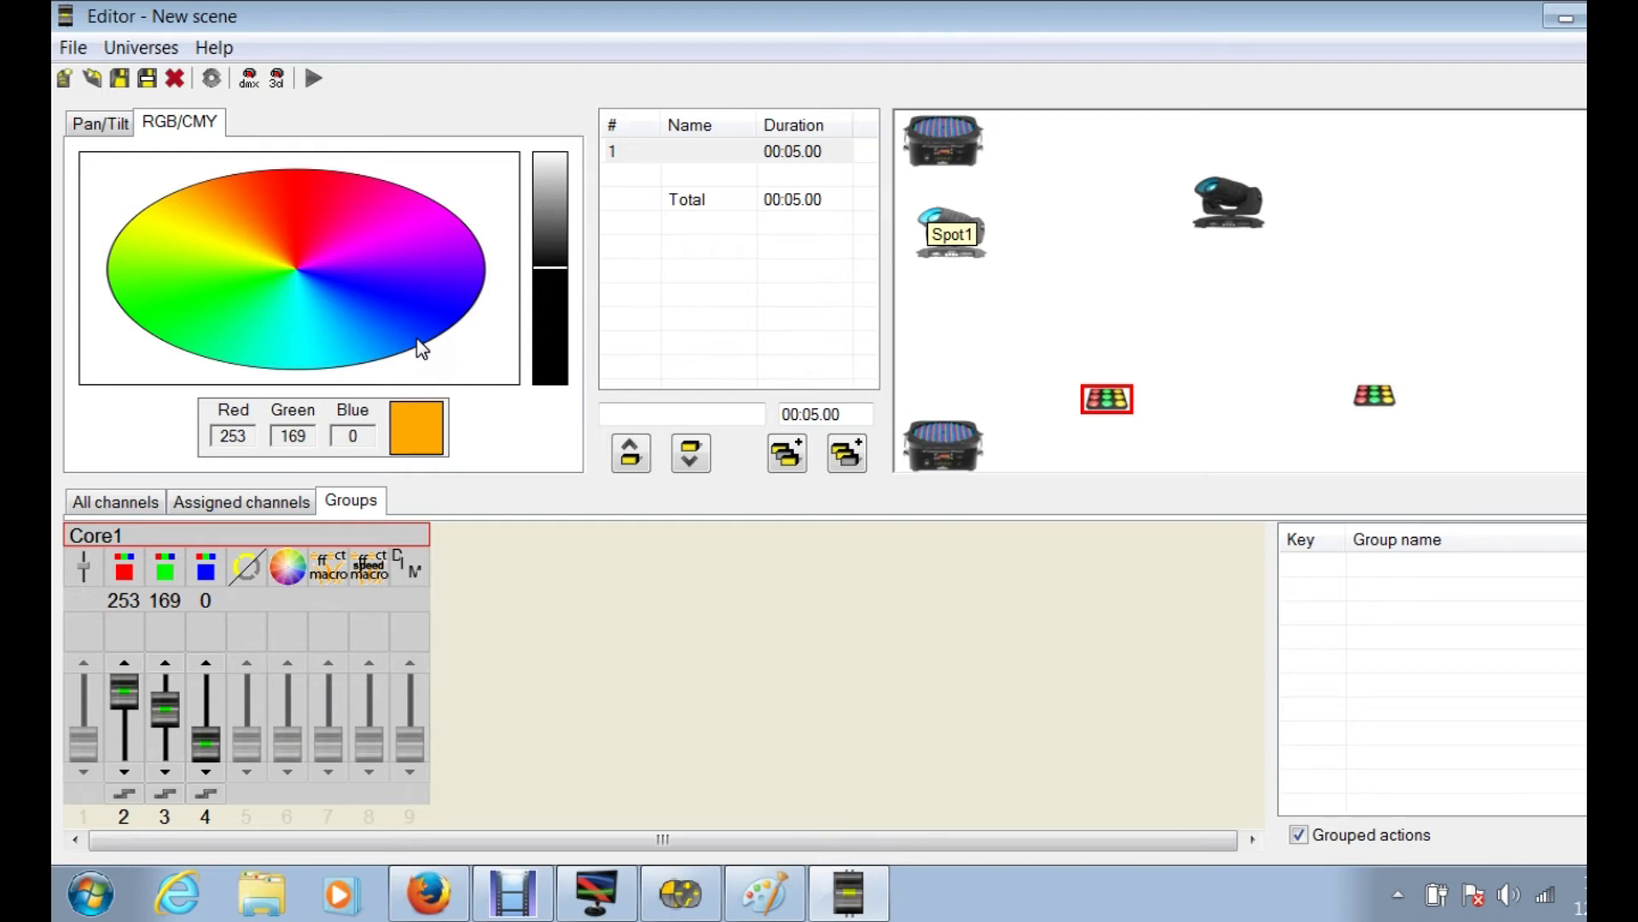
left_click_drag(704, 147, 757, 151)
left_click(617, 146)
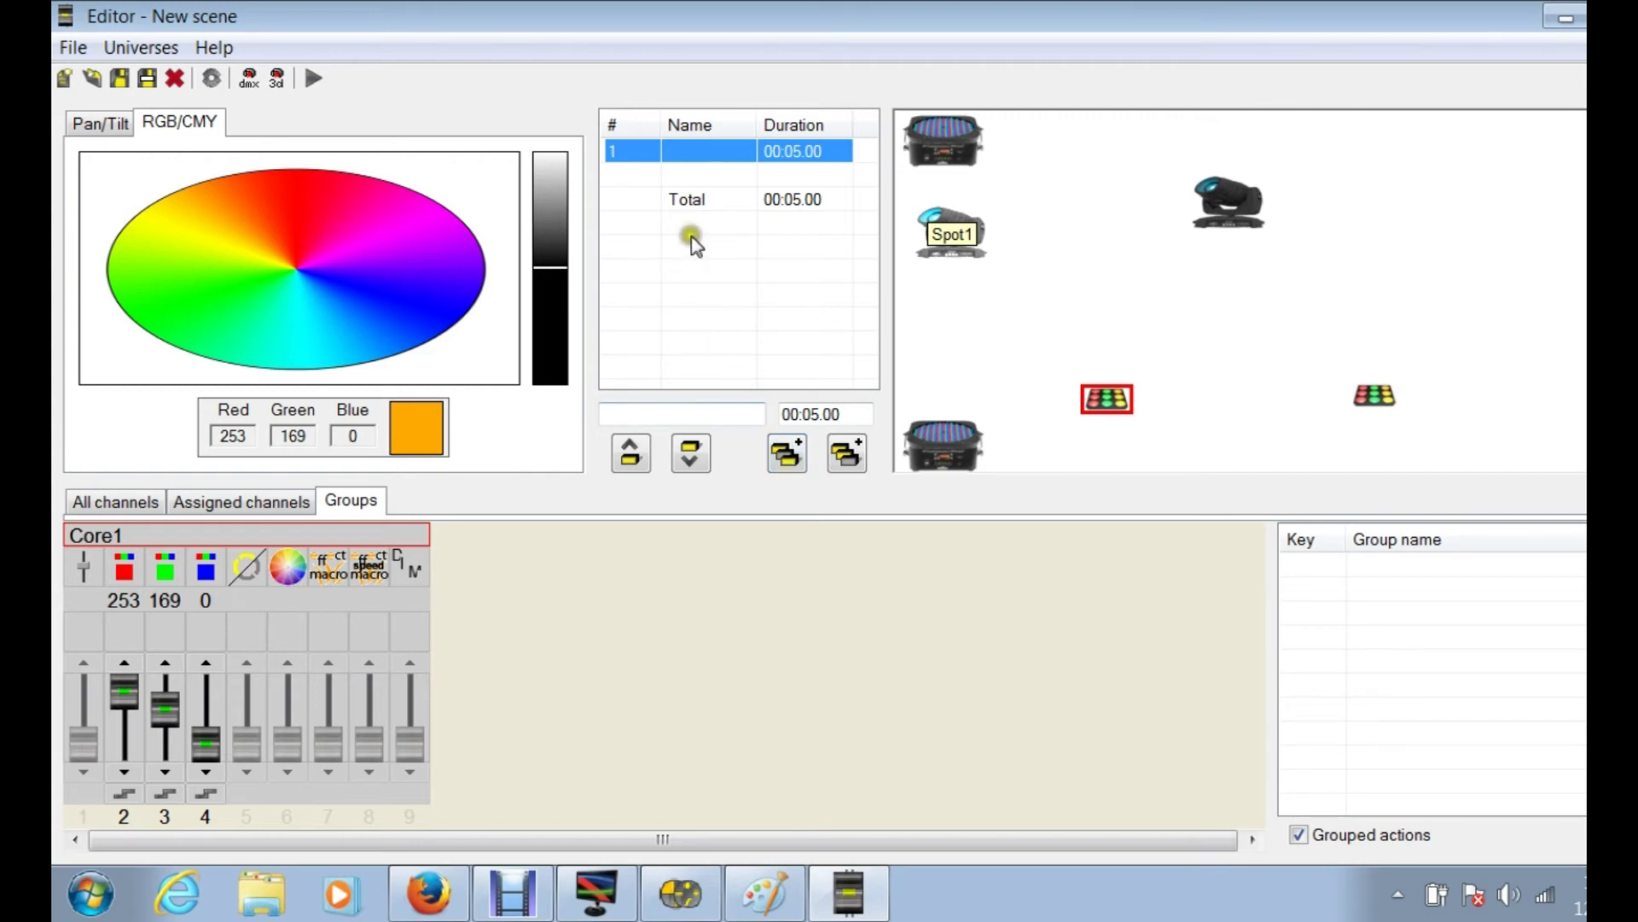
left_click(650, 468)
left_click(632, 456)
left_click(711, 172)
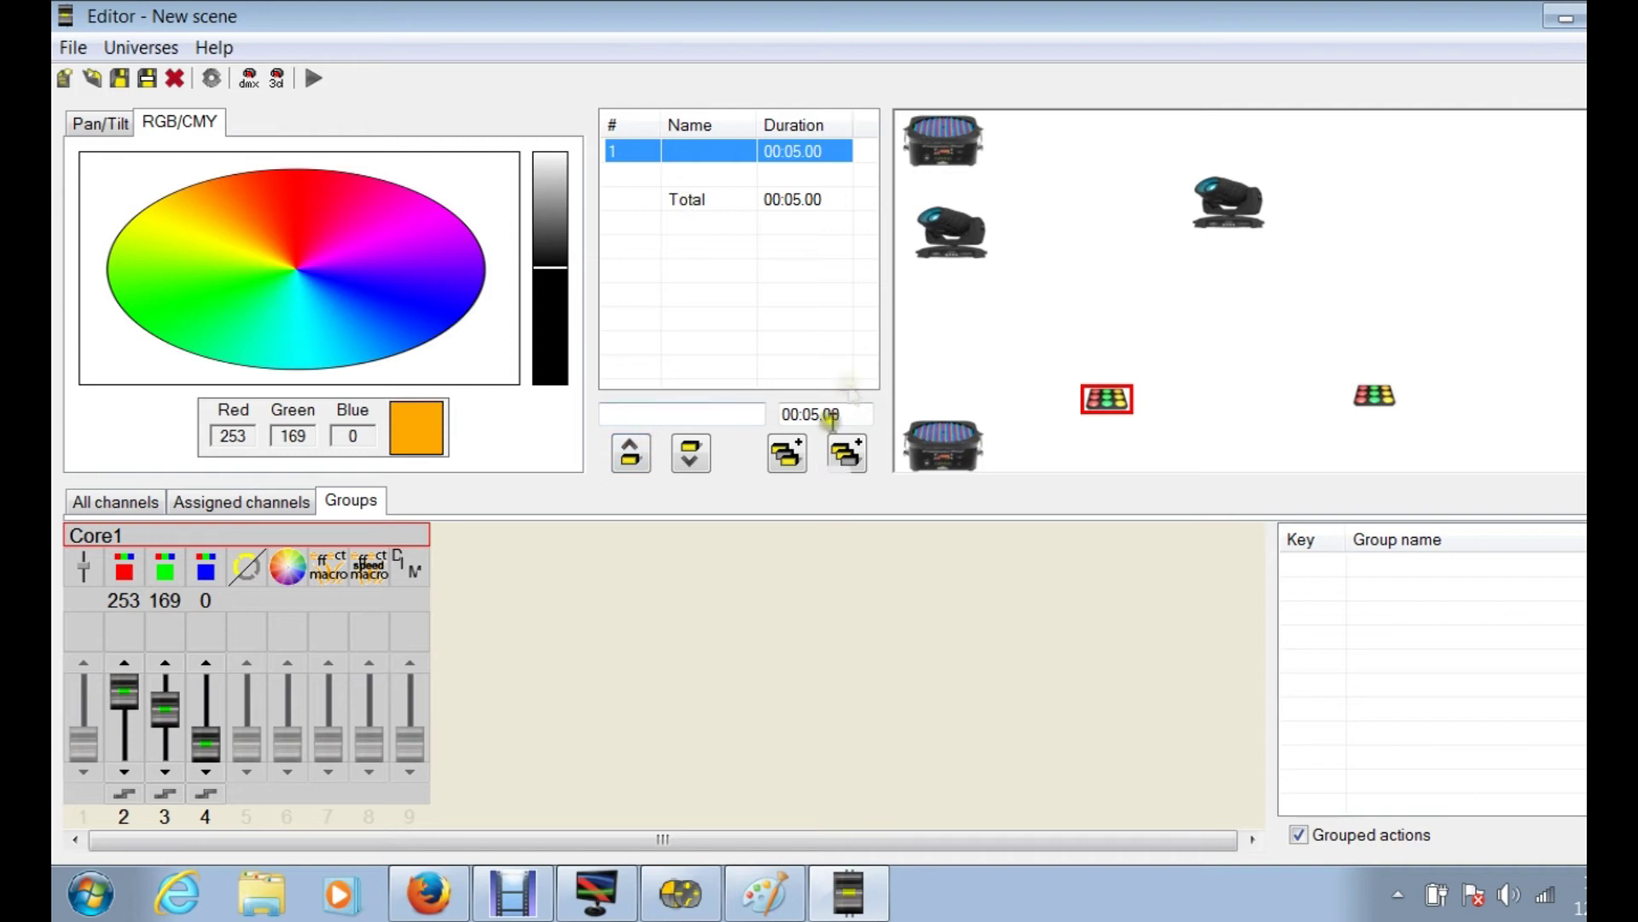
left_click(749, 290)
left_click(740, 365)
left_click(714, 314)
left_click(701, 367)
- Move Spot2 to the lower right and Spot1 to the lower left, beside the LED bars
left_click(1428, 304)
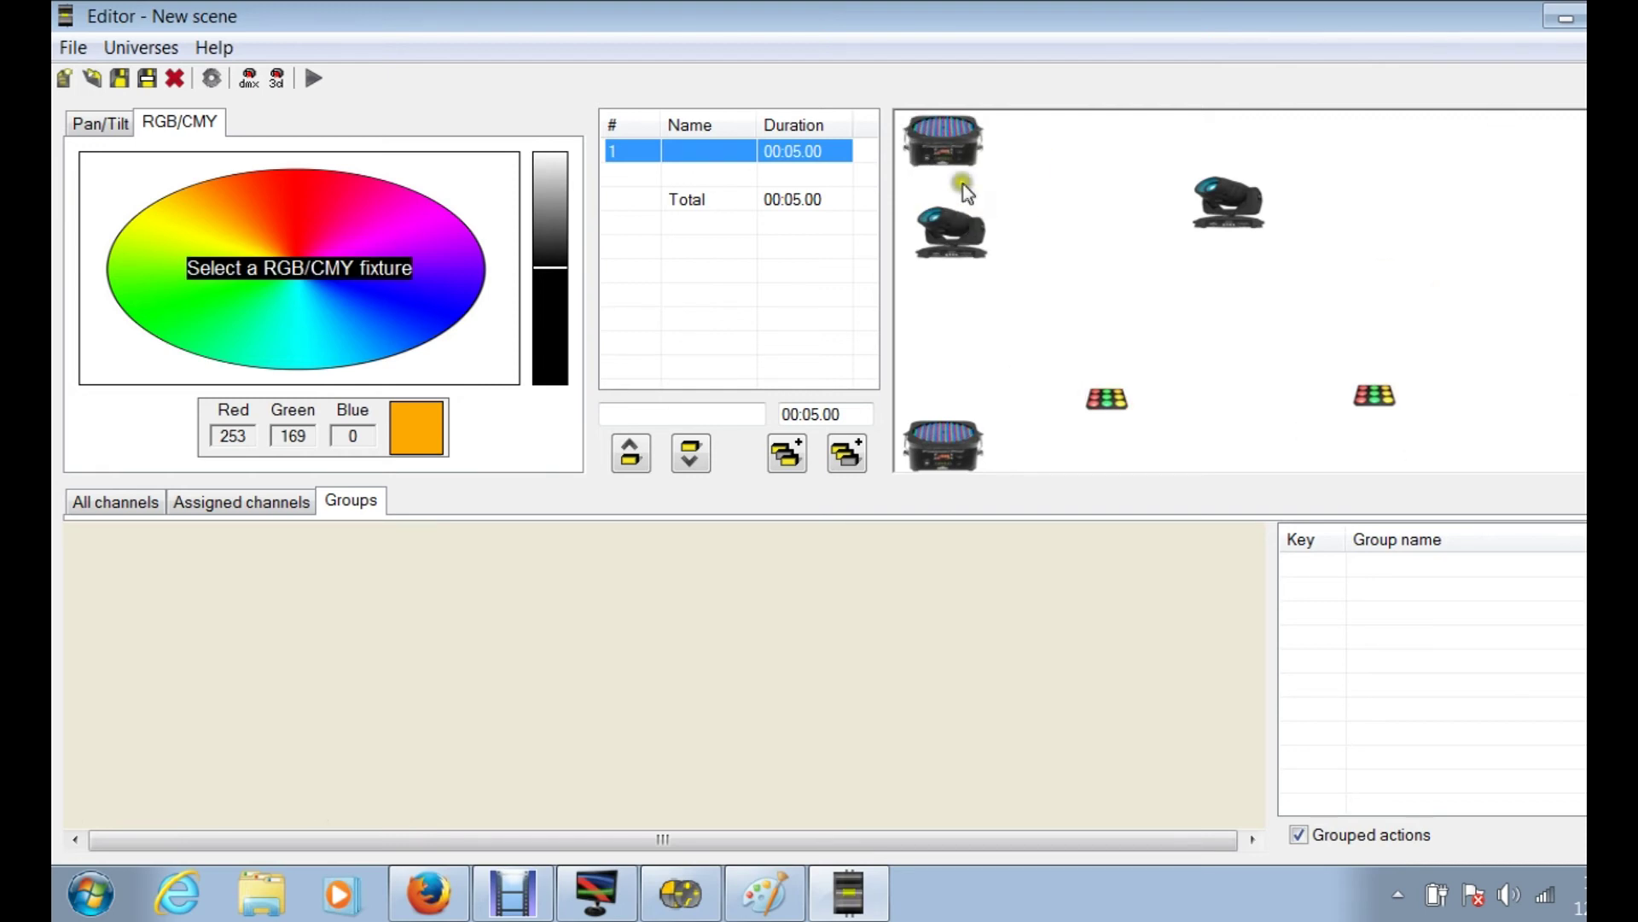
left_click(1234, 229)
left_click_drag(1230, 224, 1412, 401)
left_click_drag(949, 246, 1054, 389)
left_click(1461, 410)
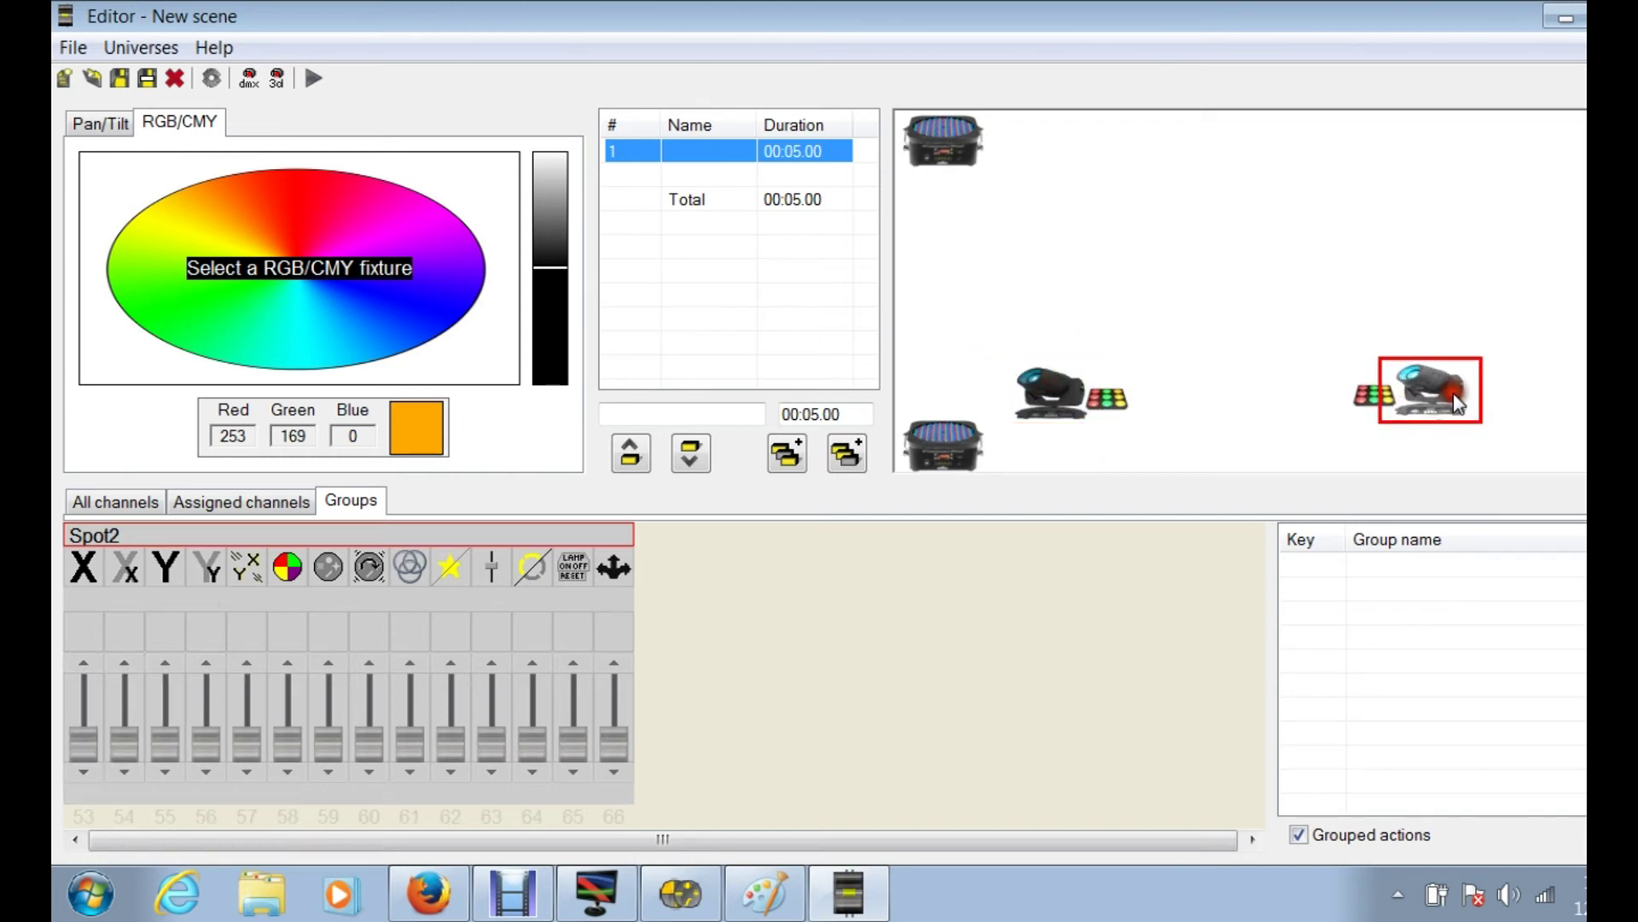
left_click(1212, 453)
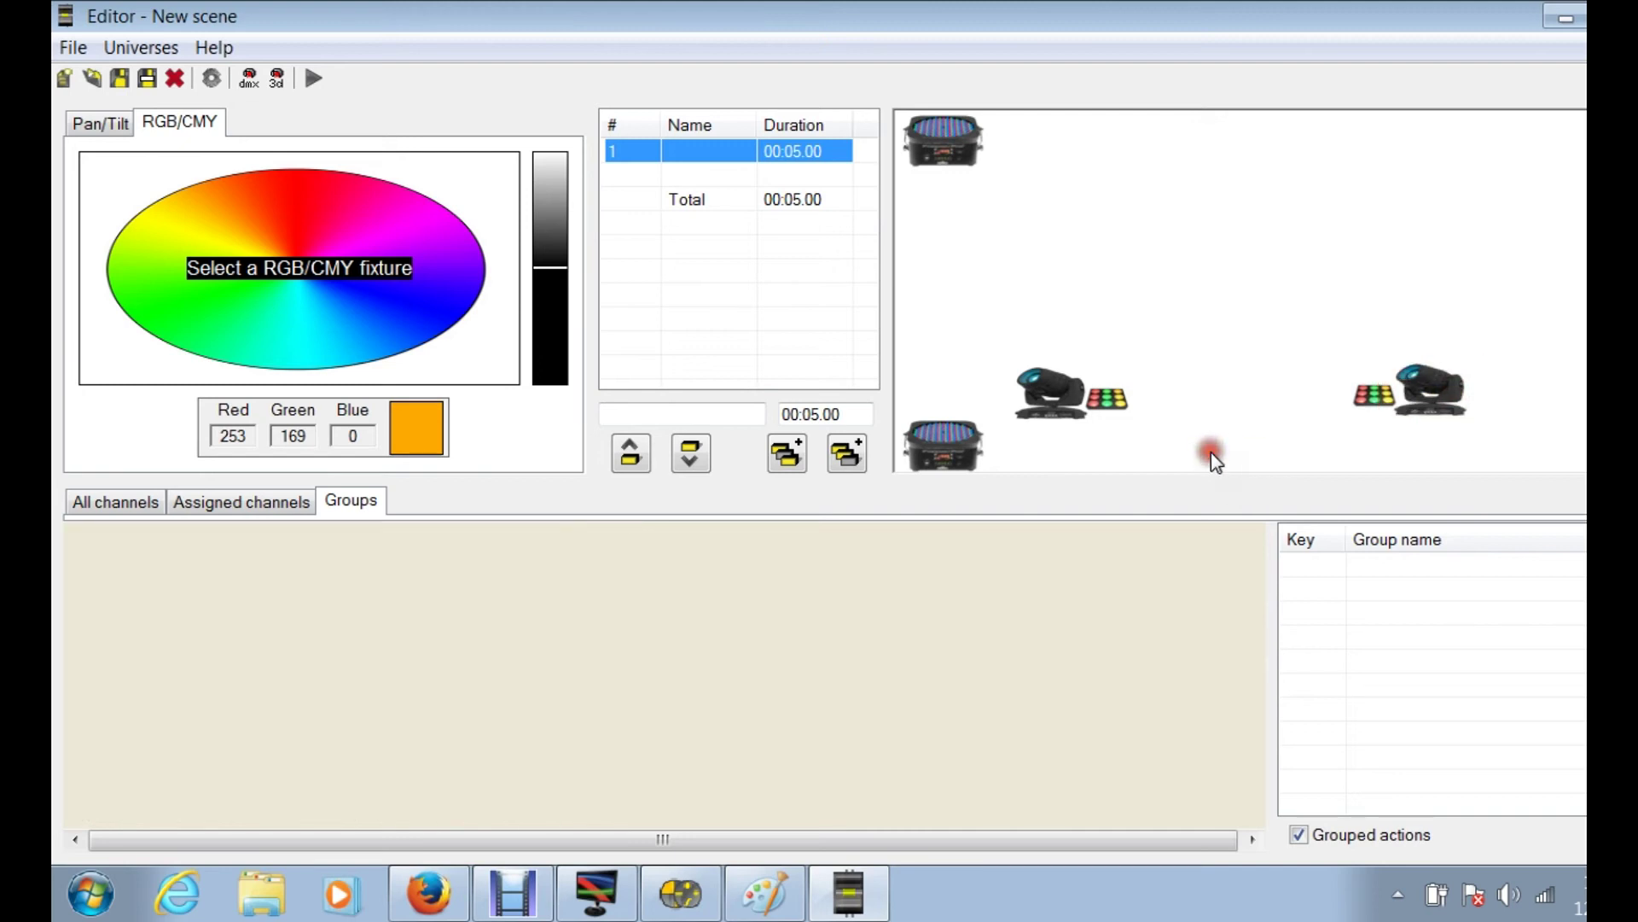
left_click(1068, 410)
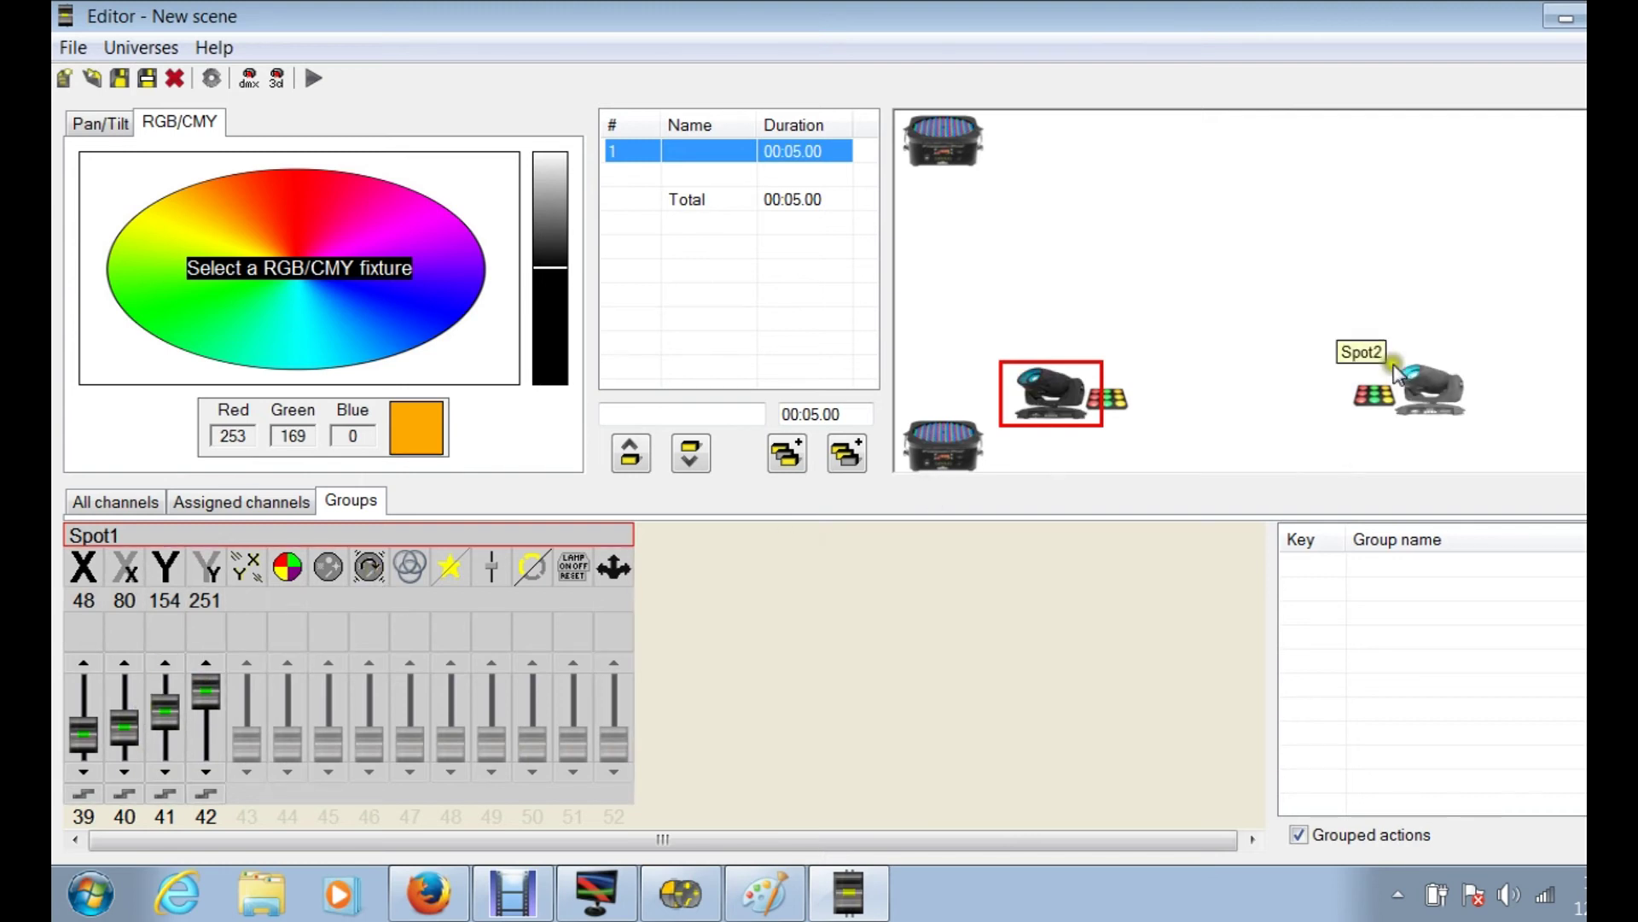
left_click(1290, 285)
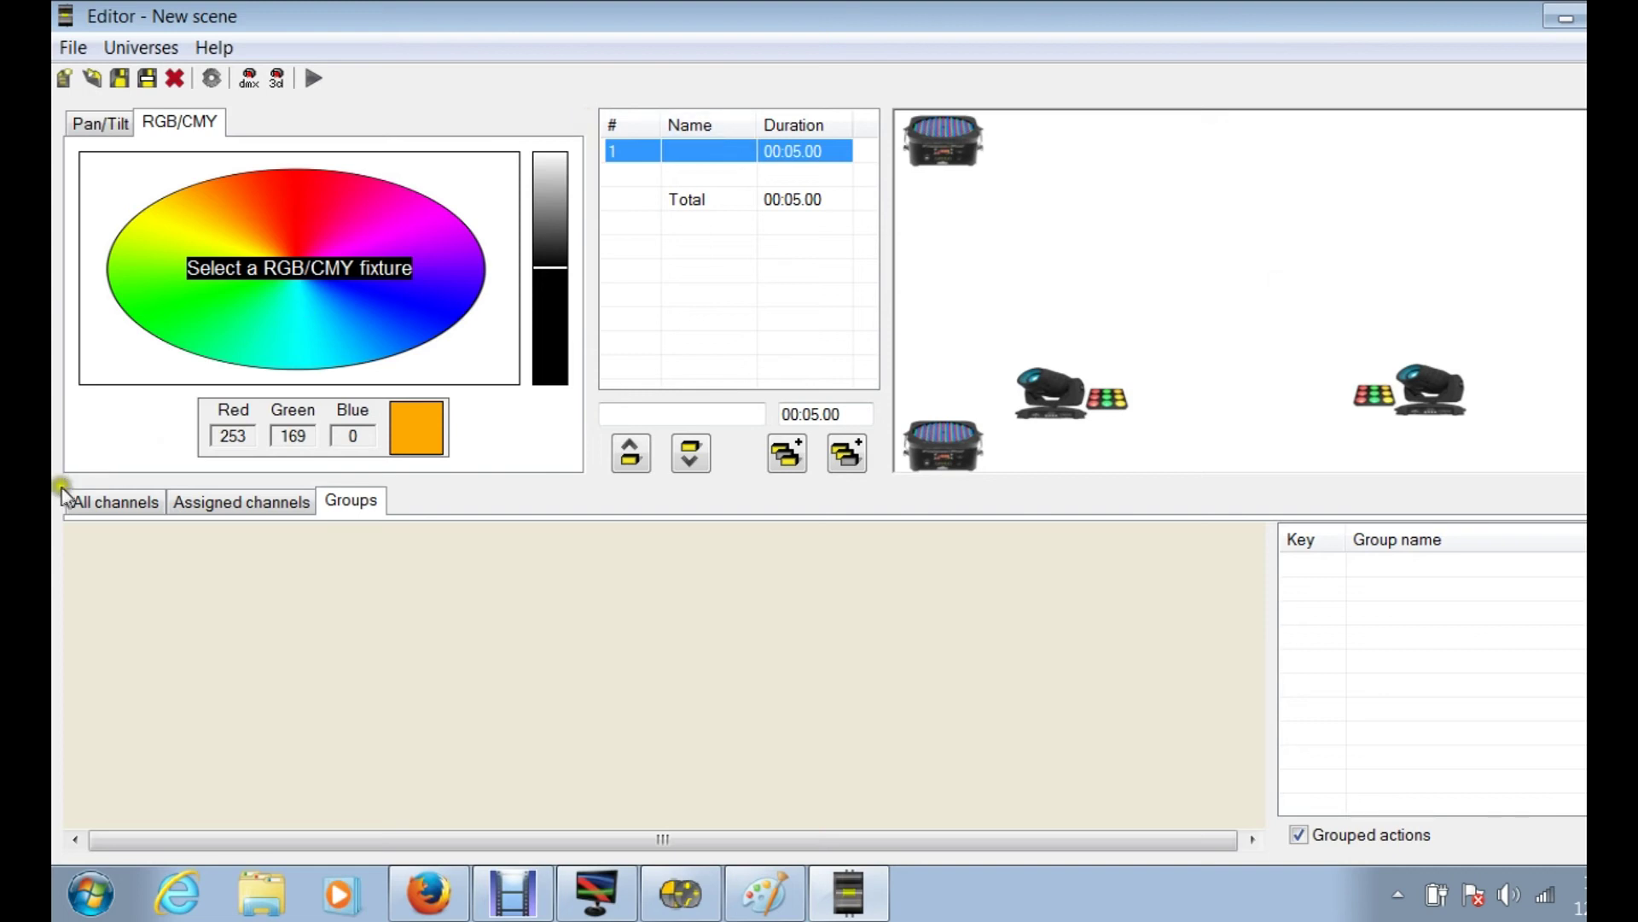
- Browse all channel faders, then list only the assigned channels of Core1, Core2 and Freedom1–4
left_click(101, 502)
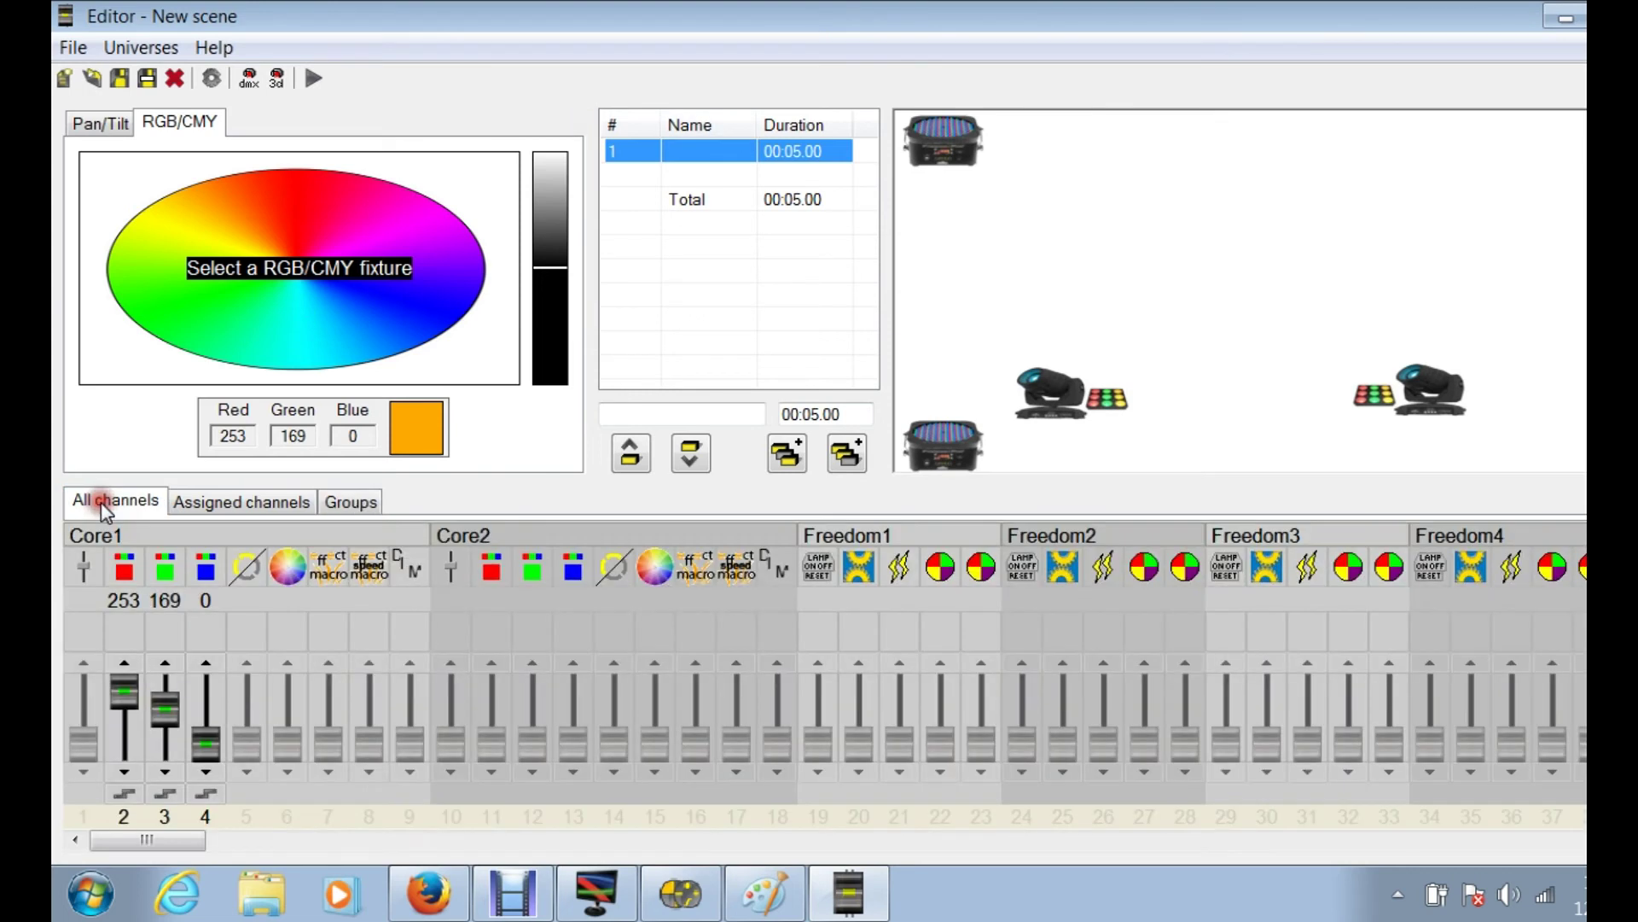
left_click(137, 841)
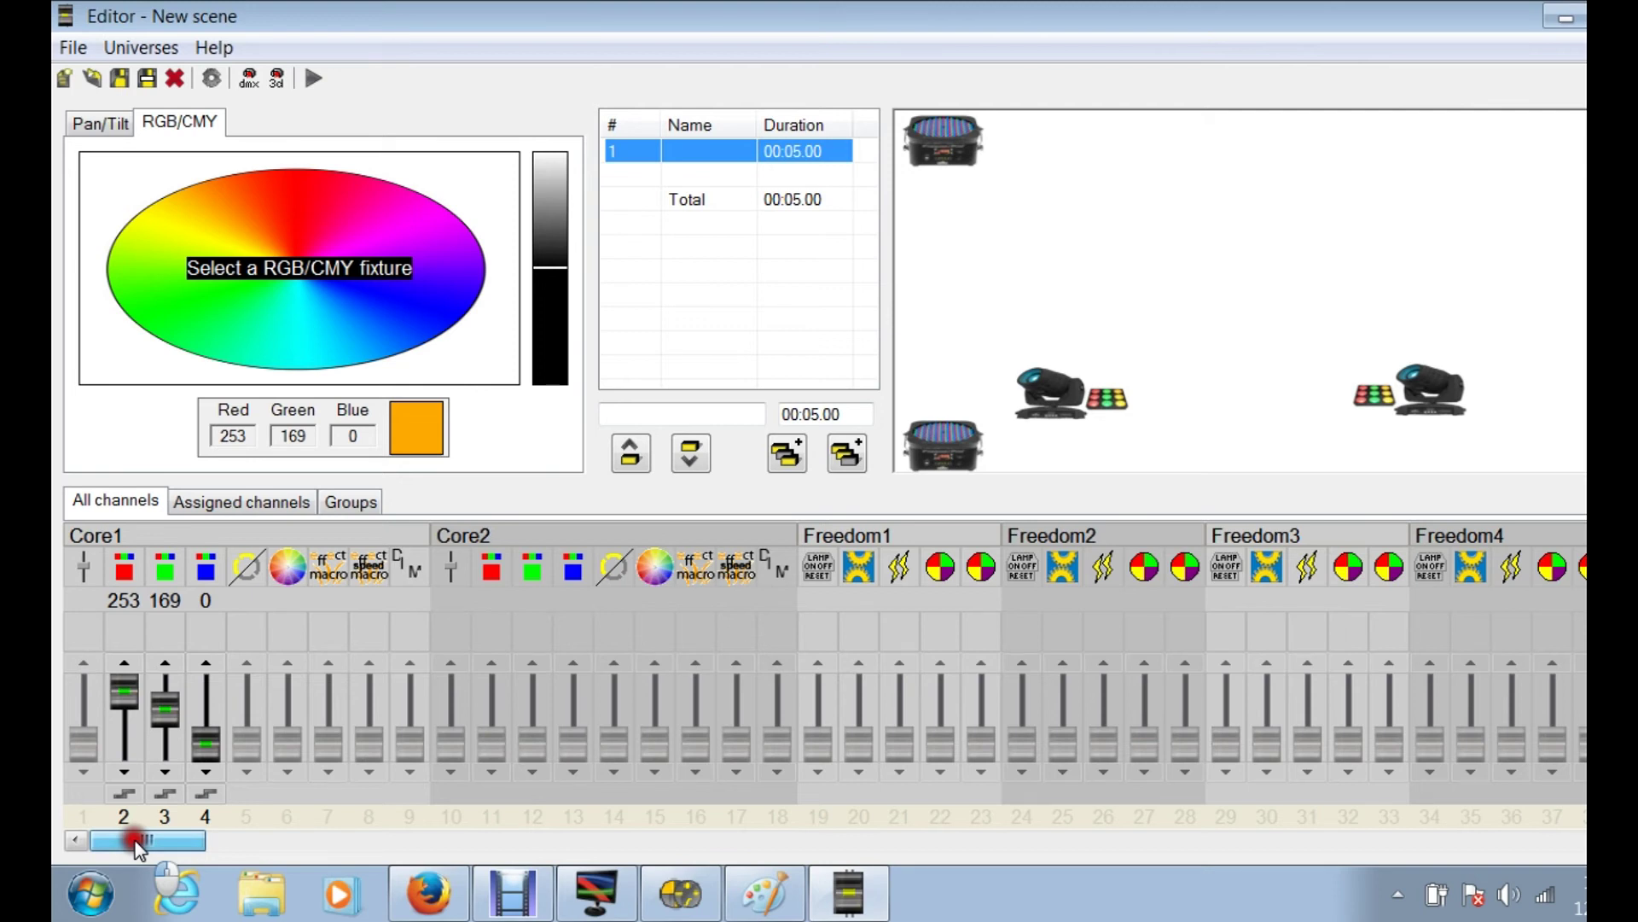
left_click_drag(137, 845, 265, 861)
left_click(687, 811)
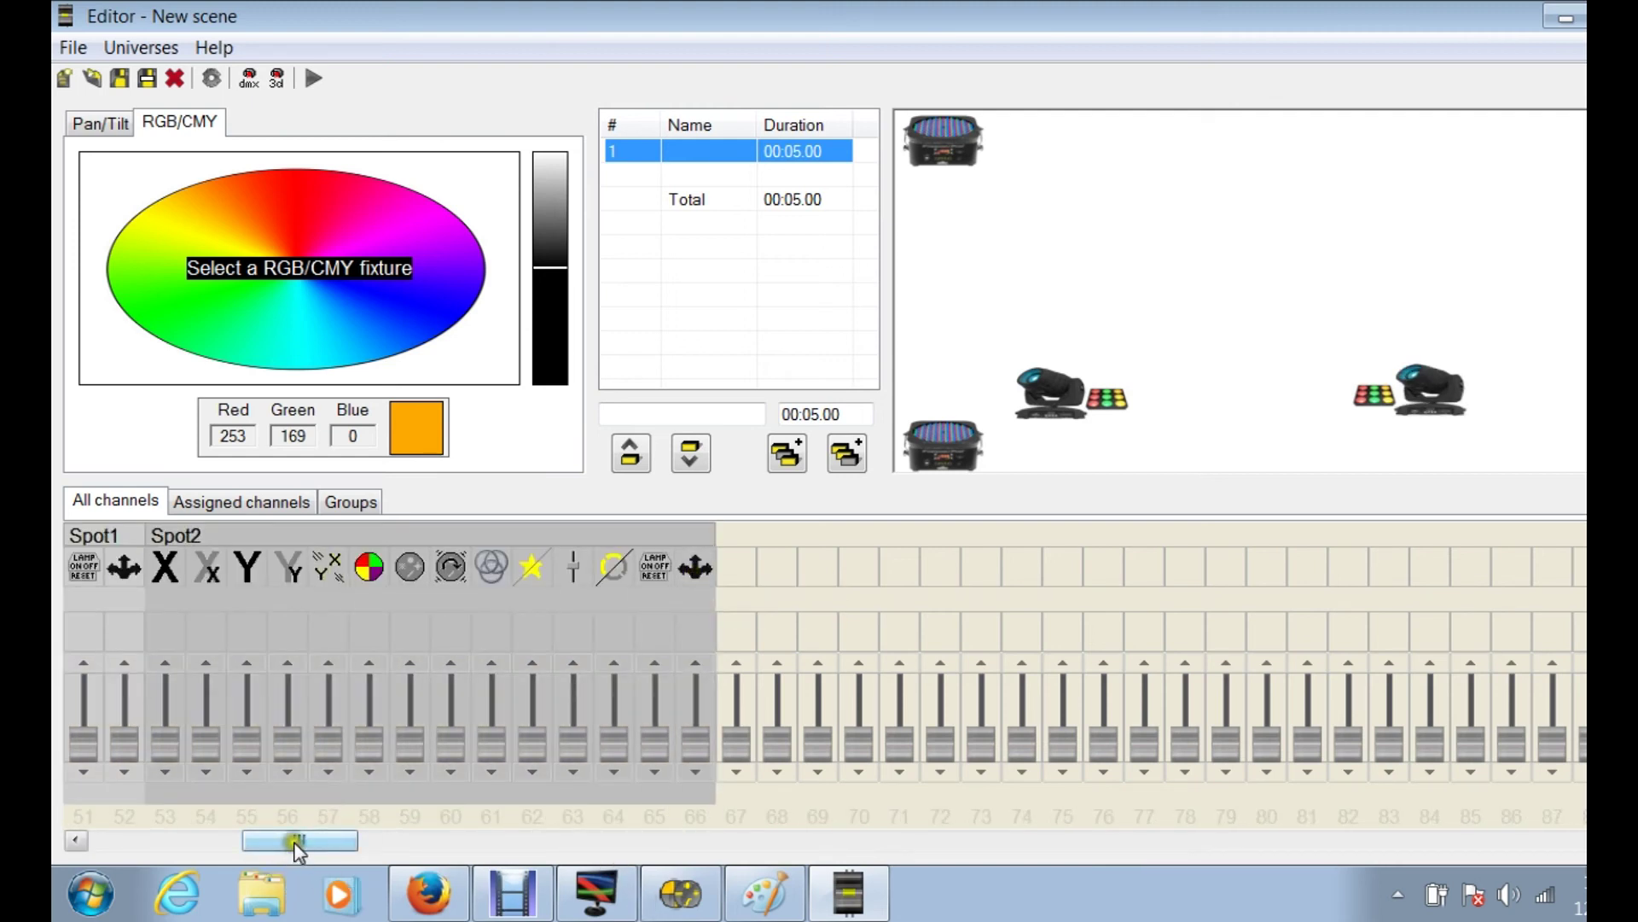
left_click_drag(294, 842, 1579, 845)
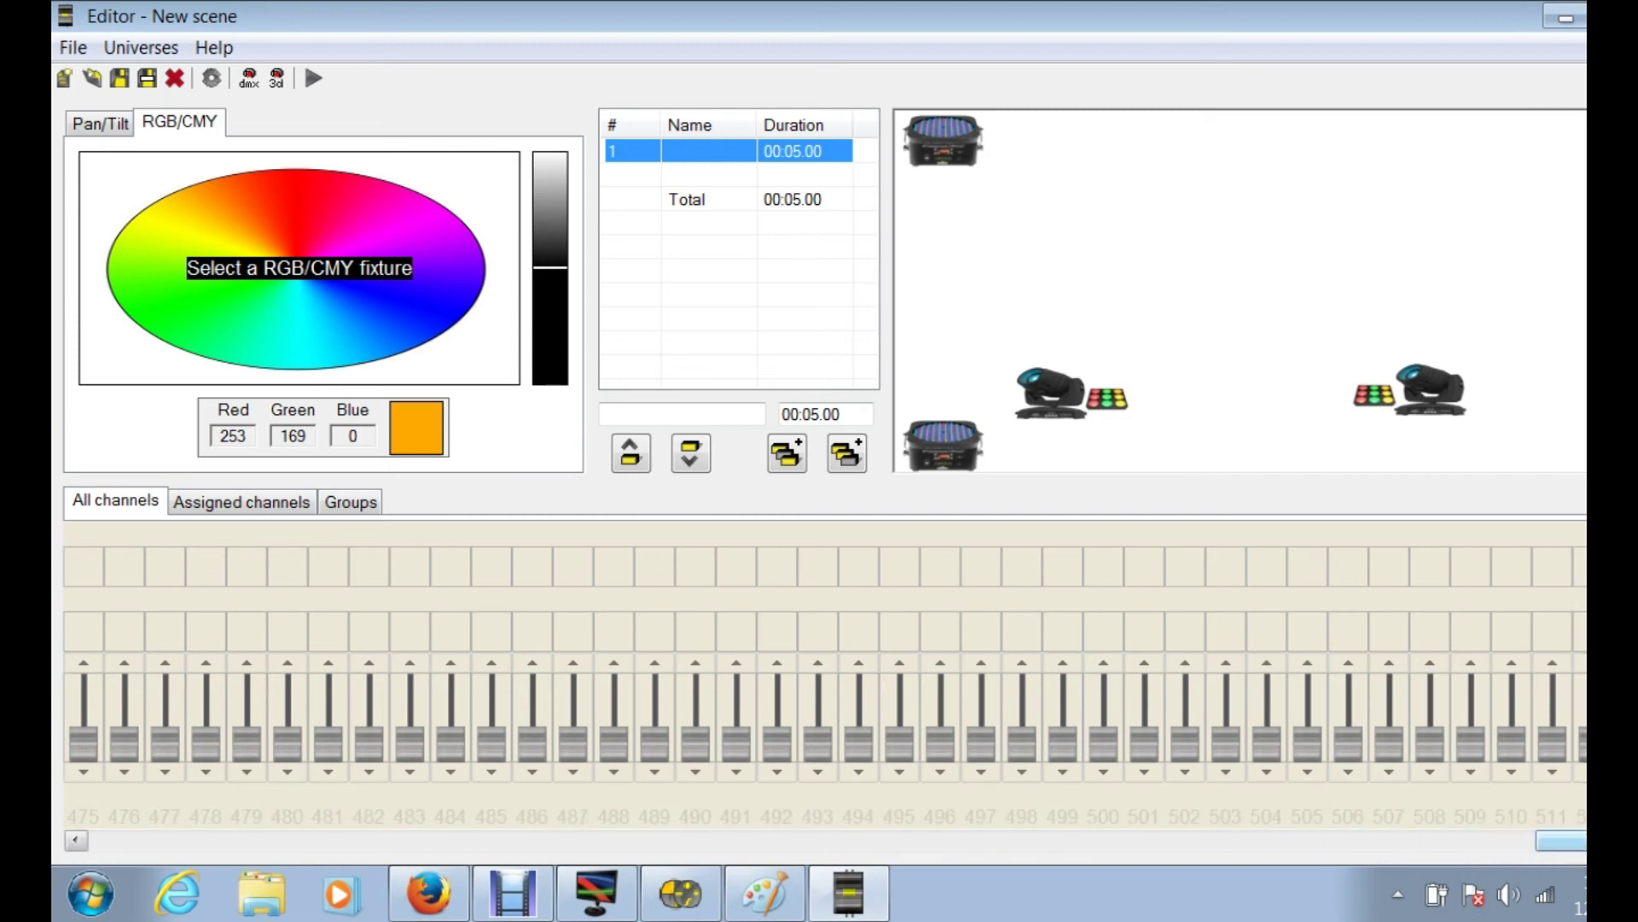
left_click_drag(1561, 841, 296, 845)
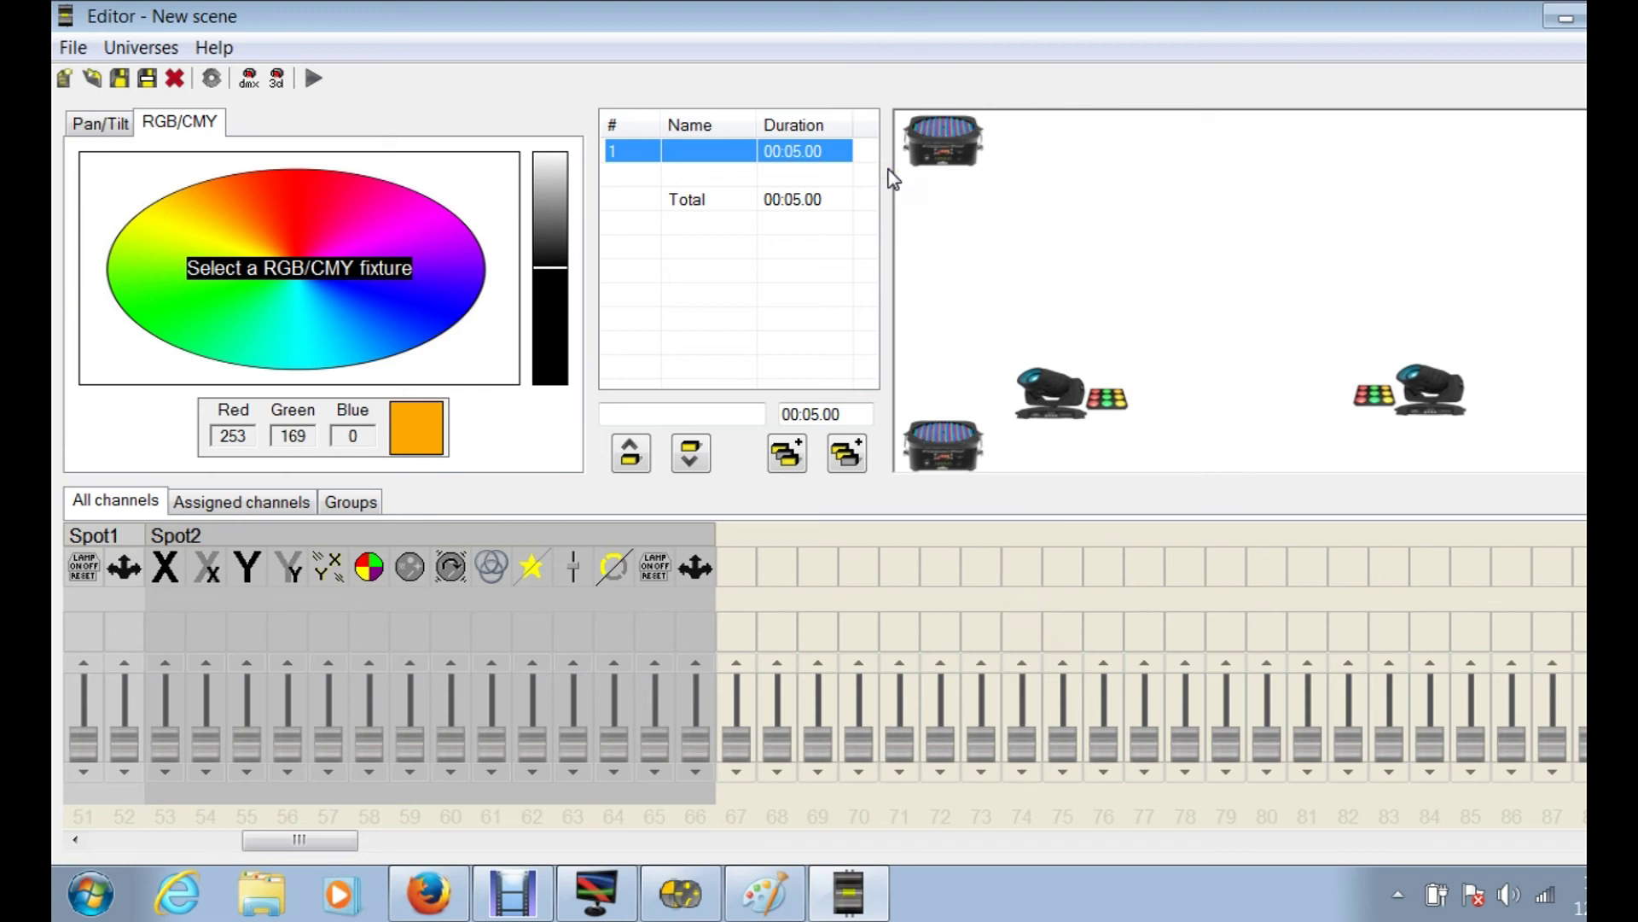
left_click(238, 503)
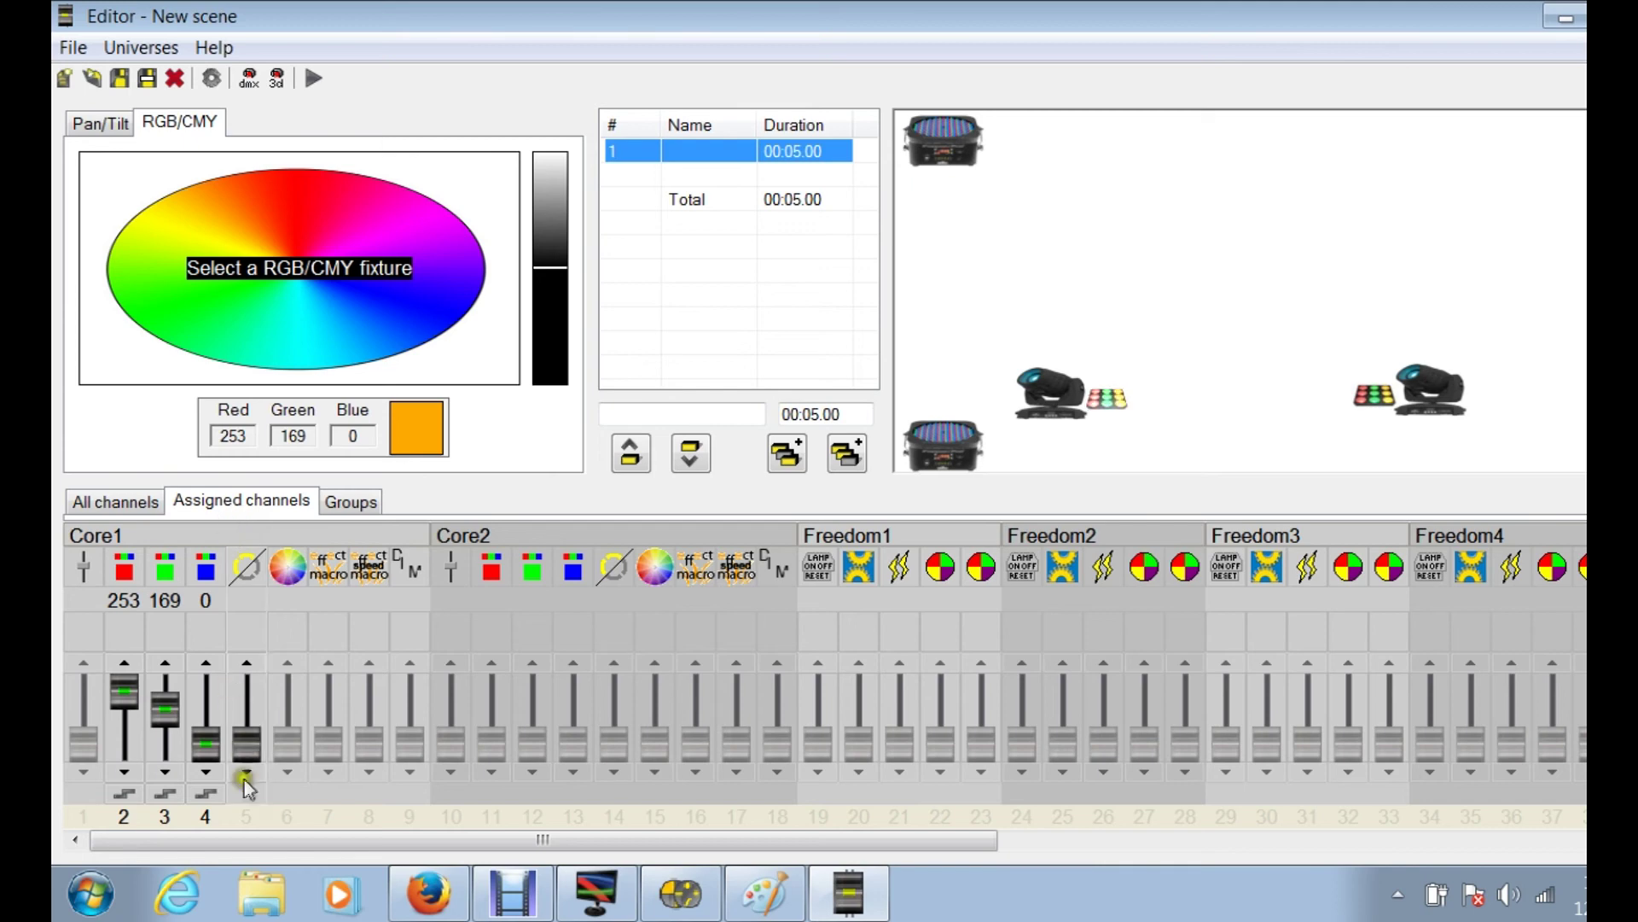
- Scroll the assigned channels, then show the empty Key and Group name list
left_click_drag(256, 840, 366, 749)
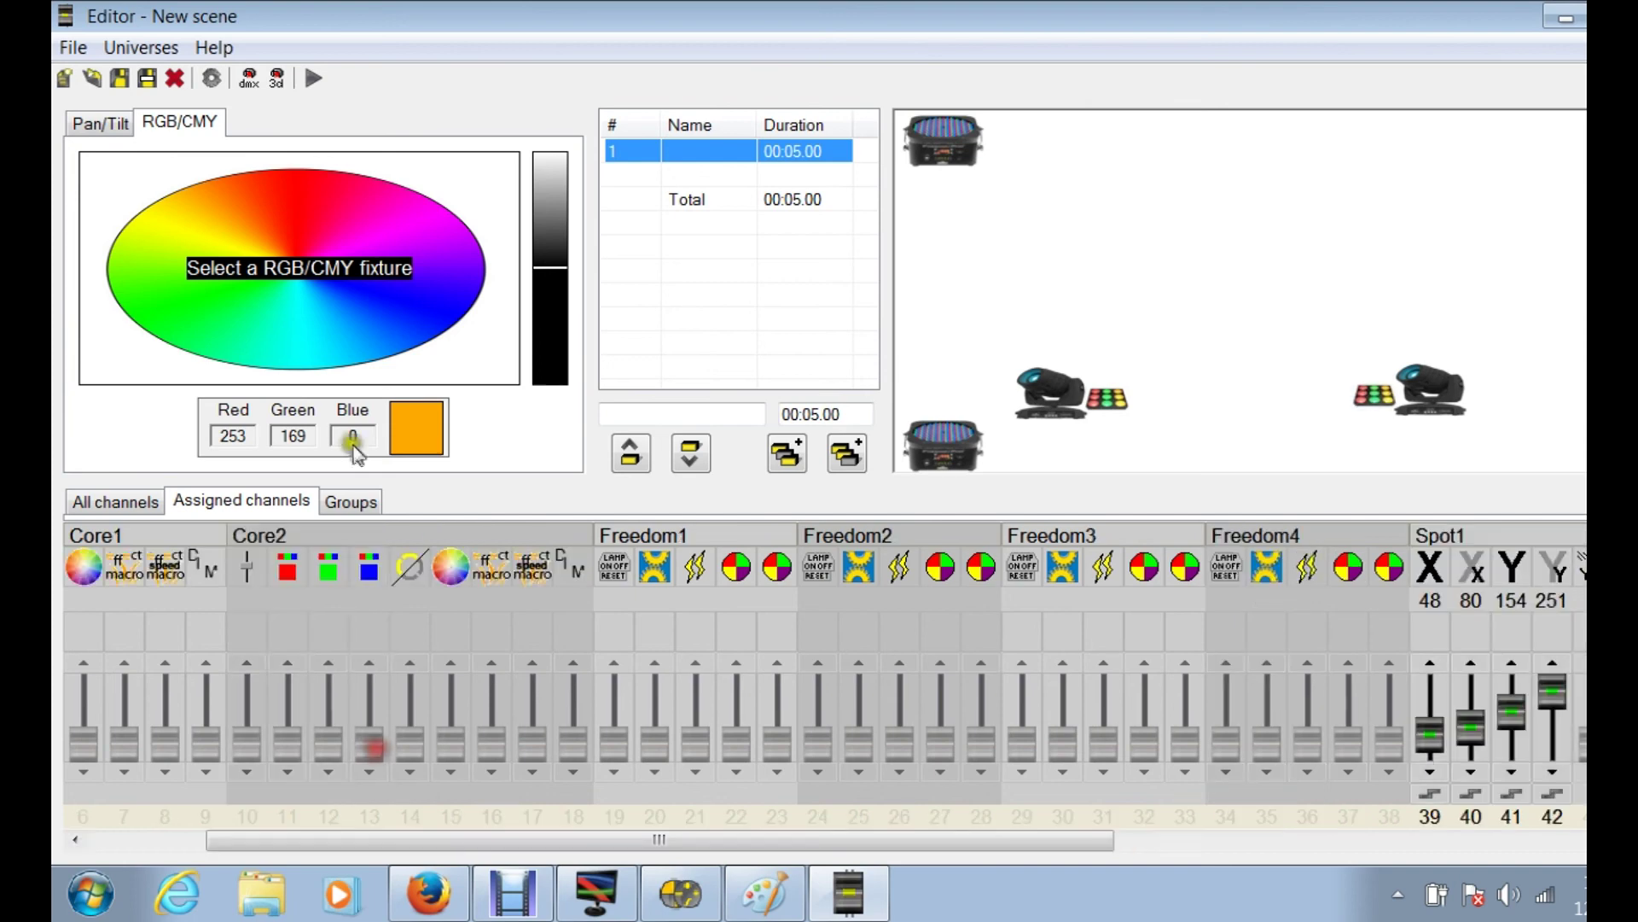
left_click(351, 501)
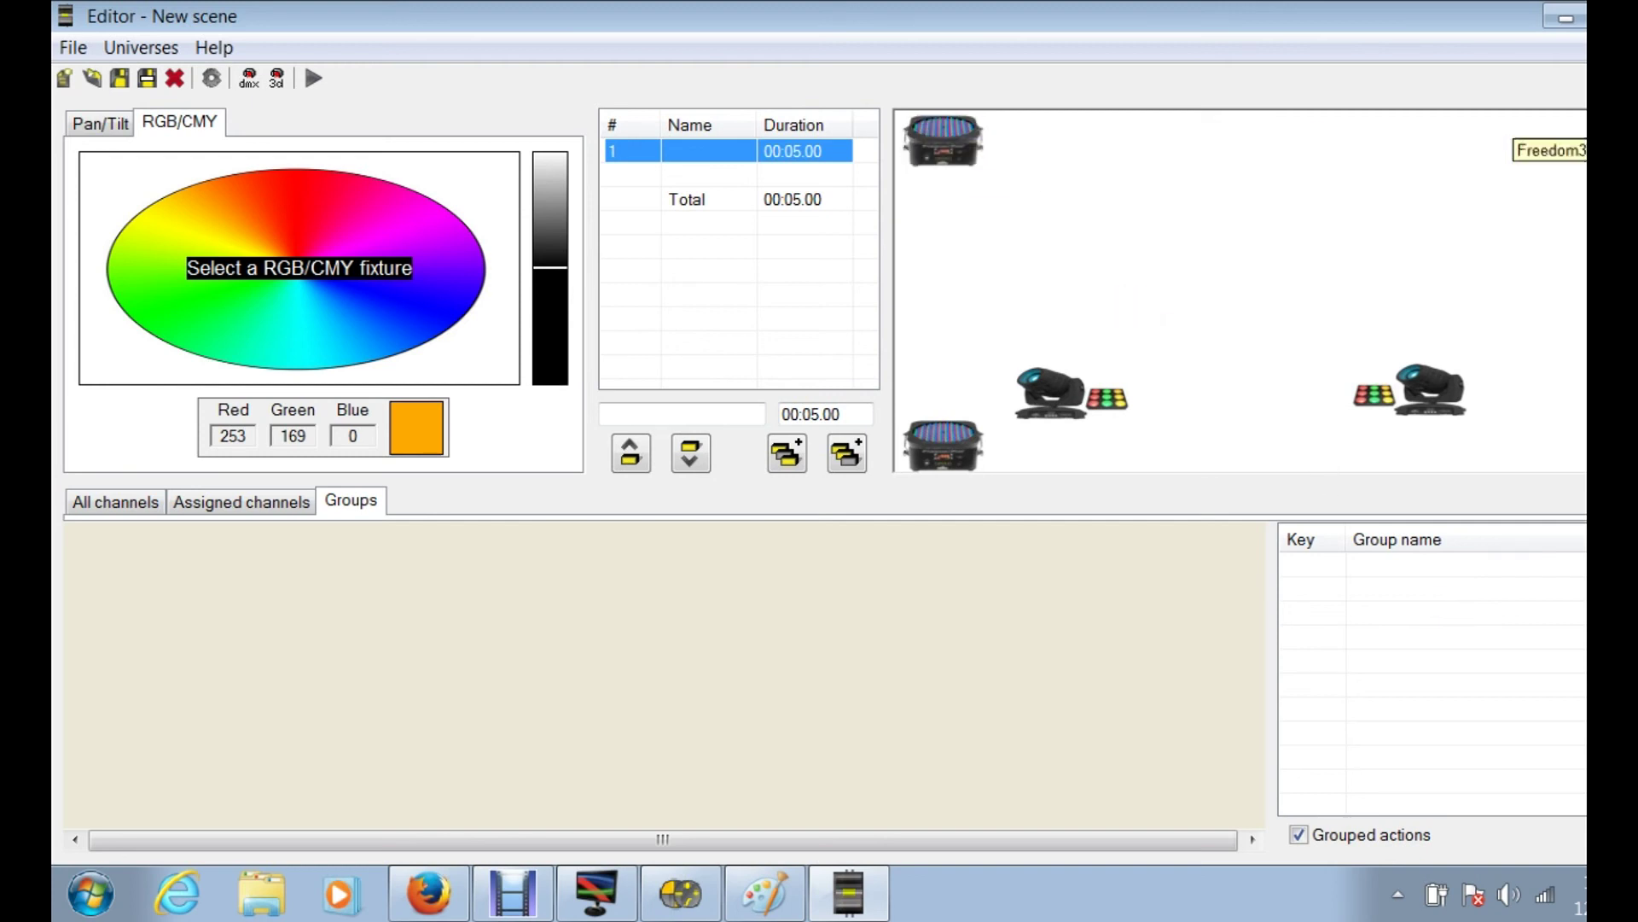
left_click(928, 438)
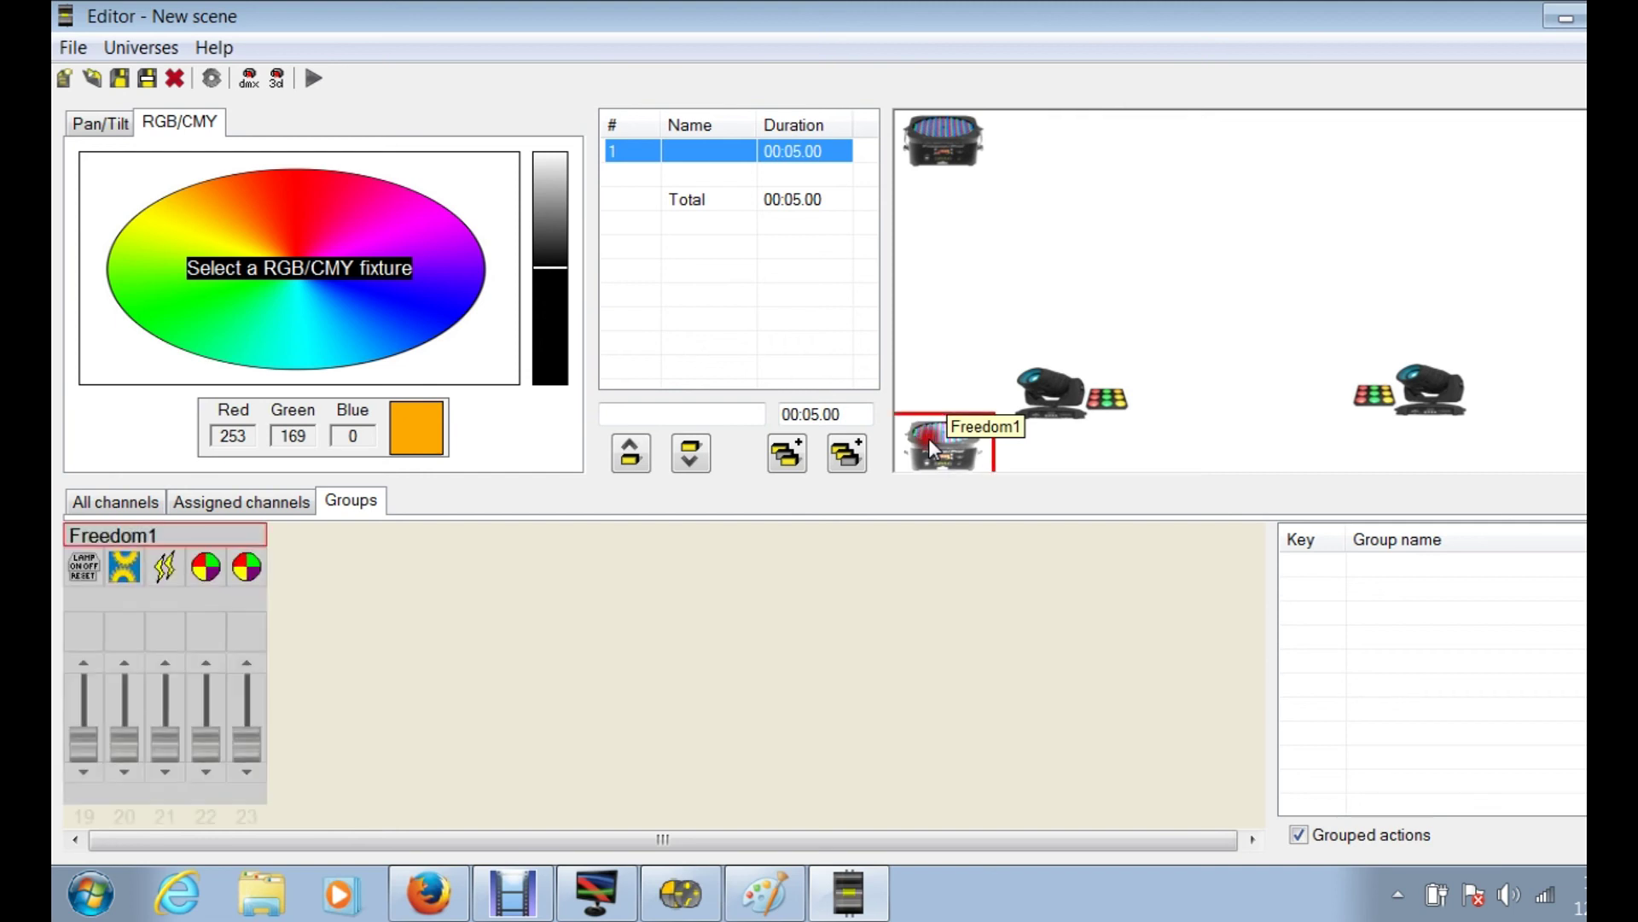
left_click(944, 157)
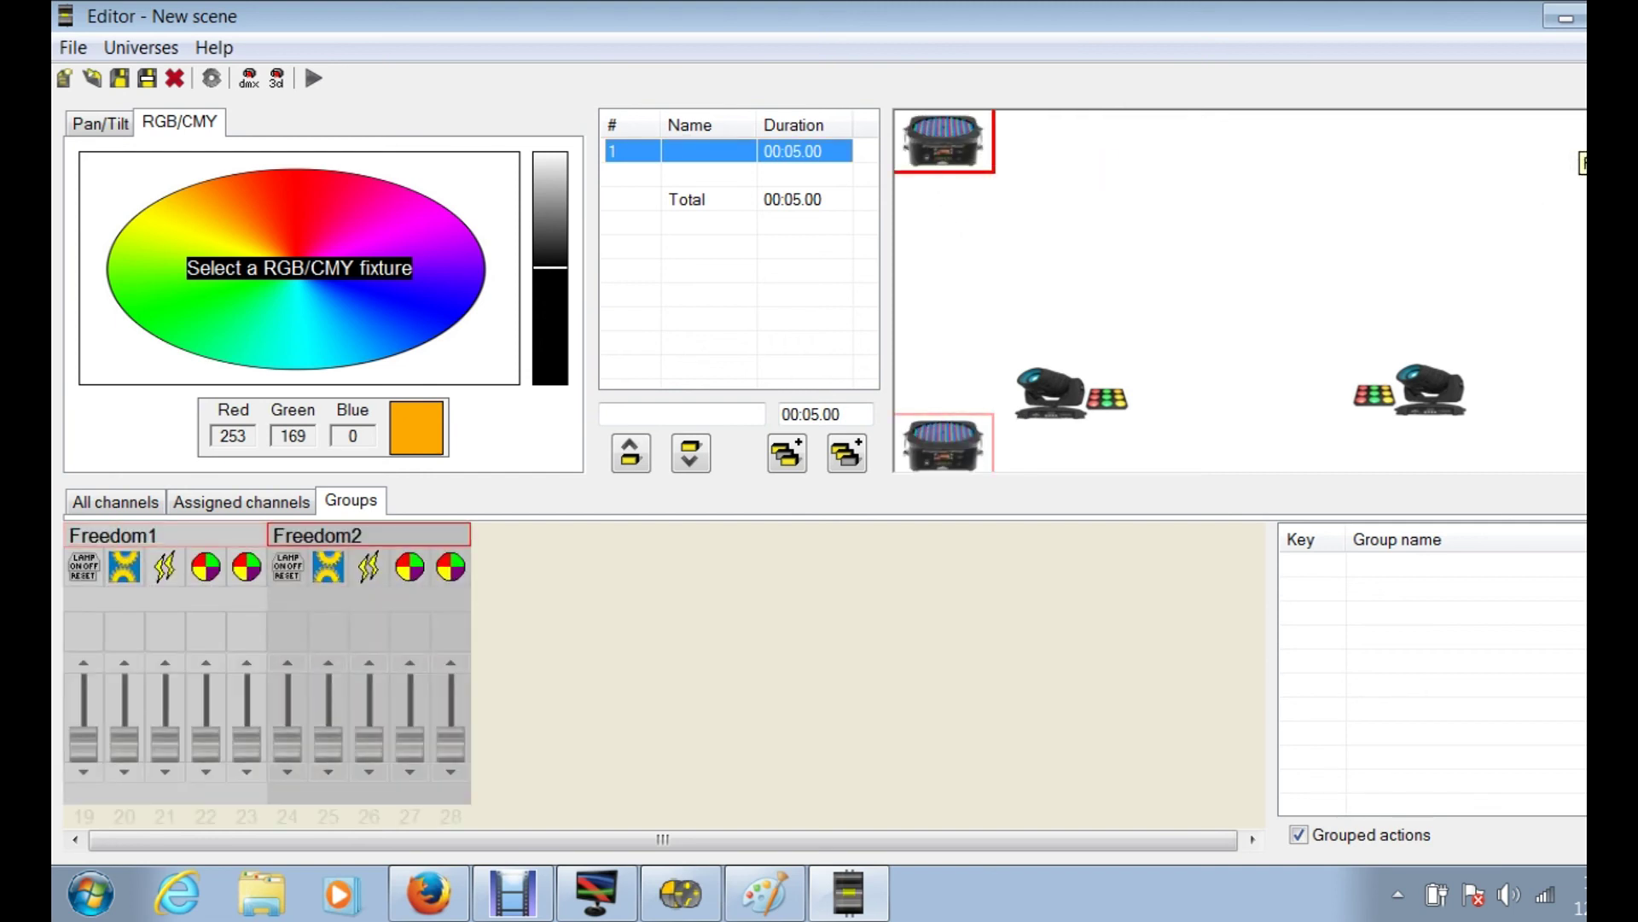
left_click(1581, 152)
left_click(1346, 211)
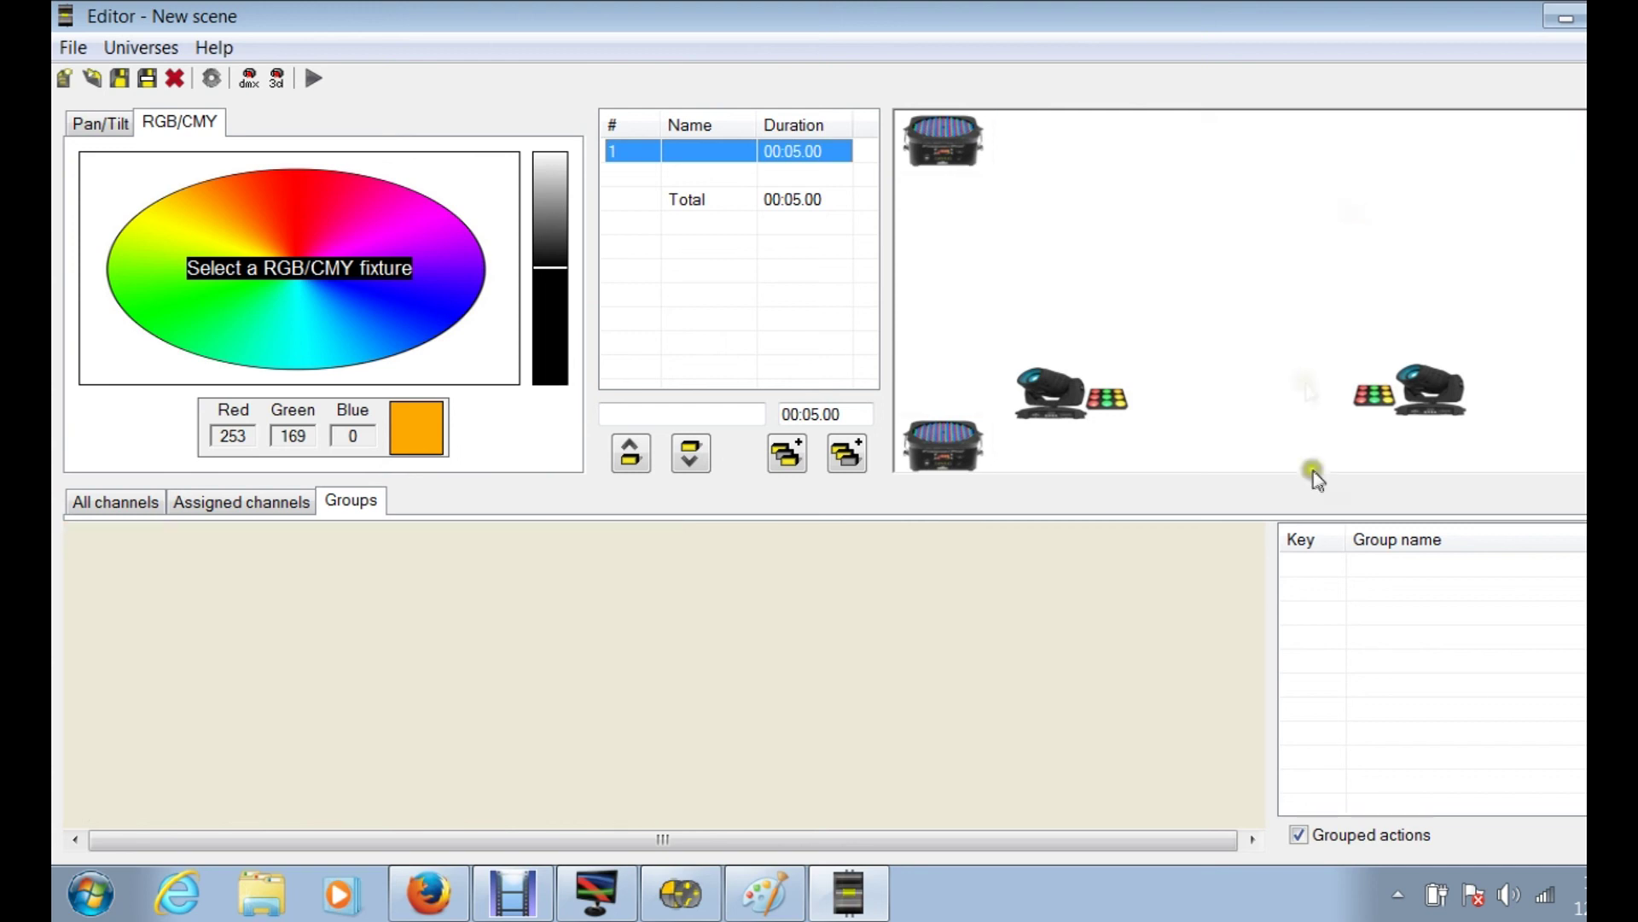
left_click(1368, 567)
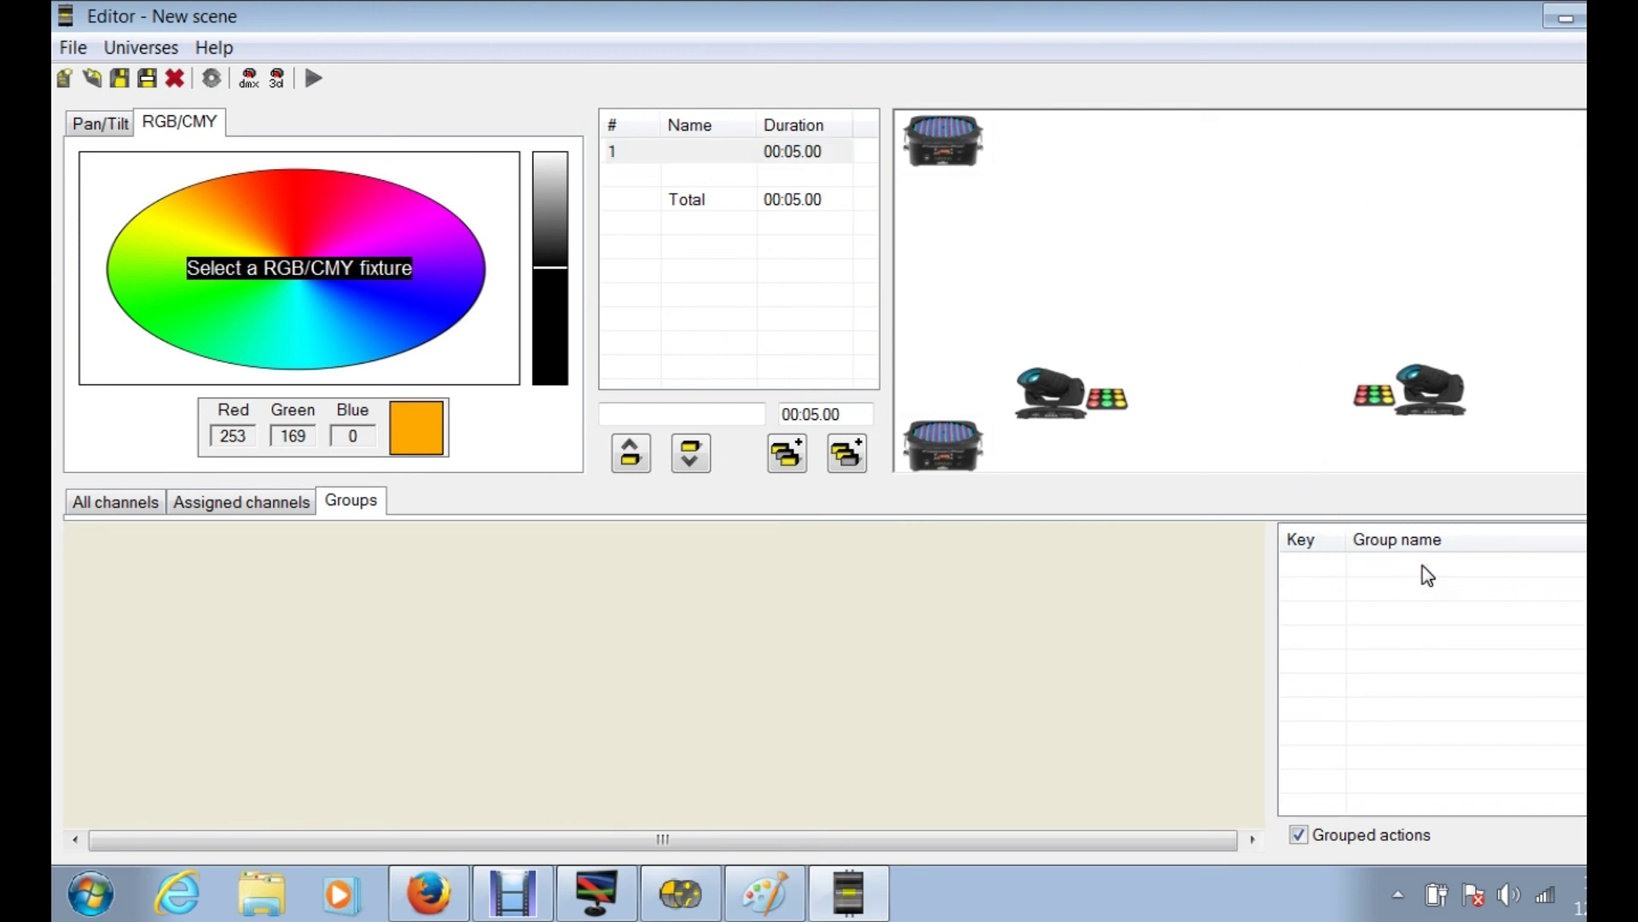
left_click(1302, 595)
left_click(995, 358)
left_click(1090, 263)
left_click(469, 567)
- Switch the channel panel back to all channels, starting with Core1, Core2 and Freedom1–4
left_click(328, 405)
left_click(124, 502)
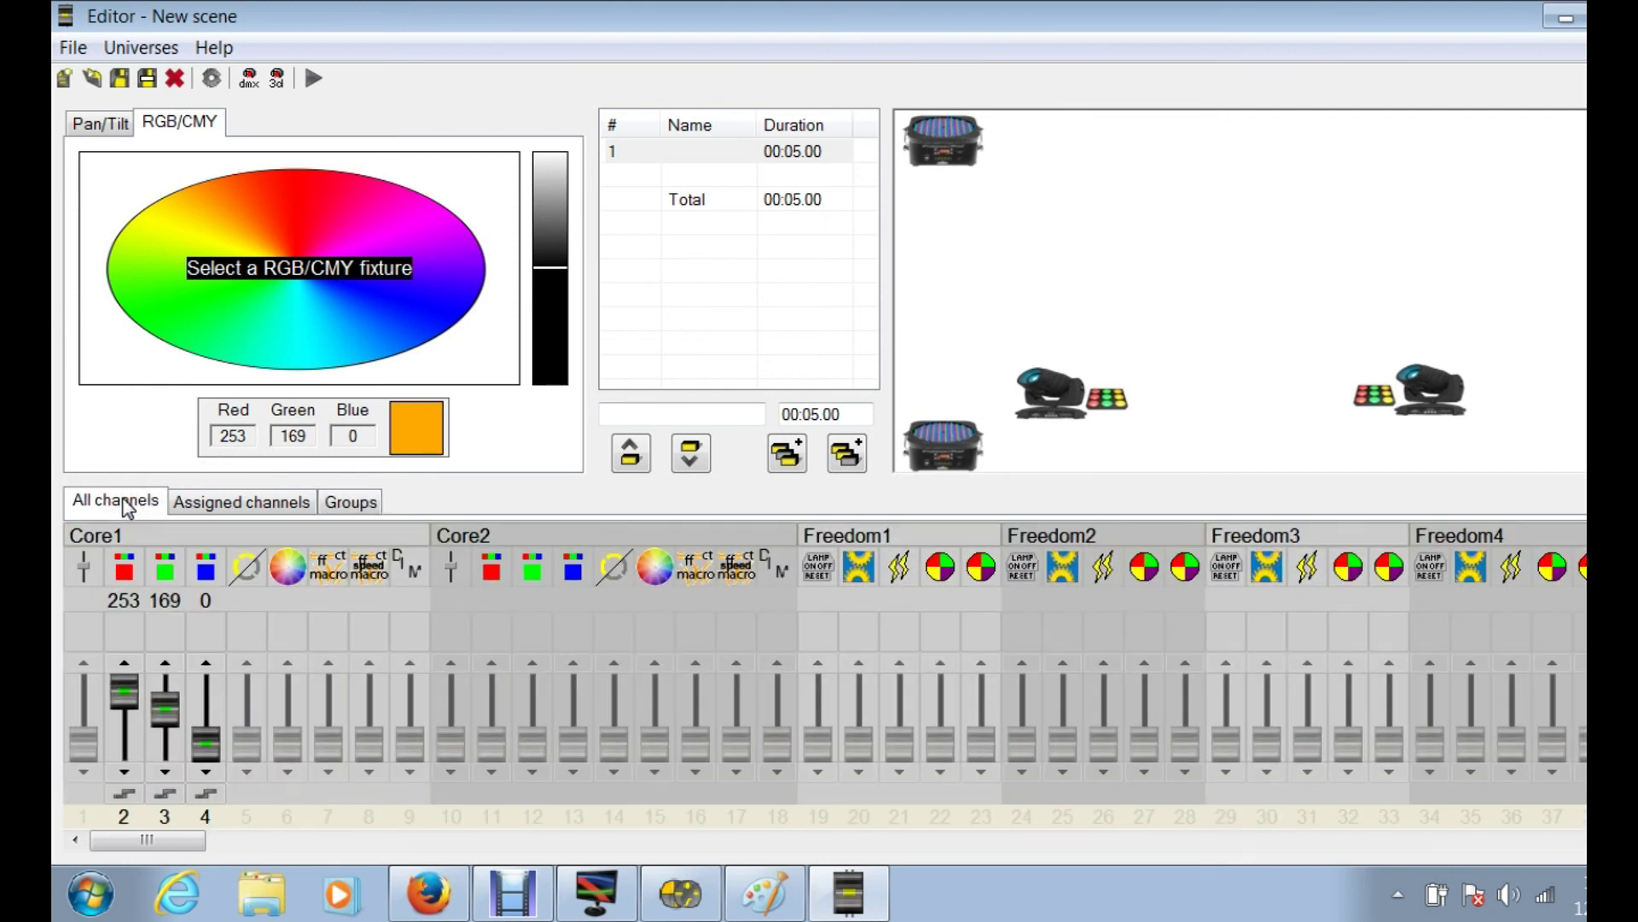